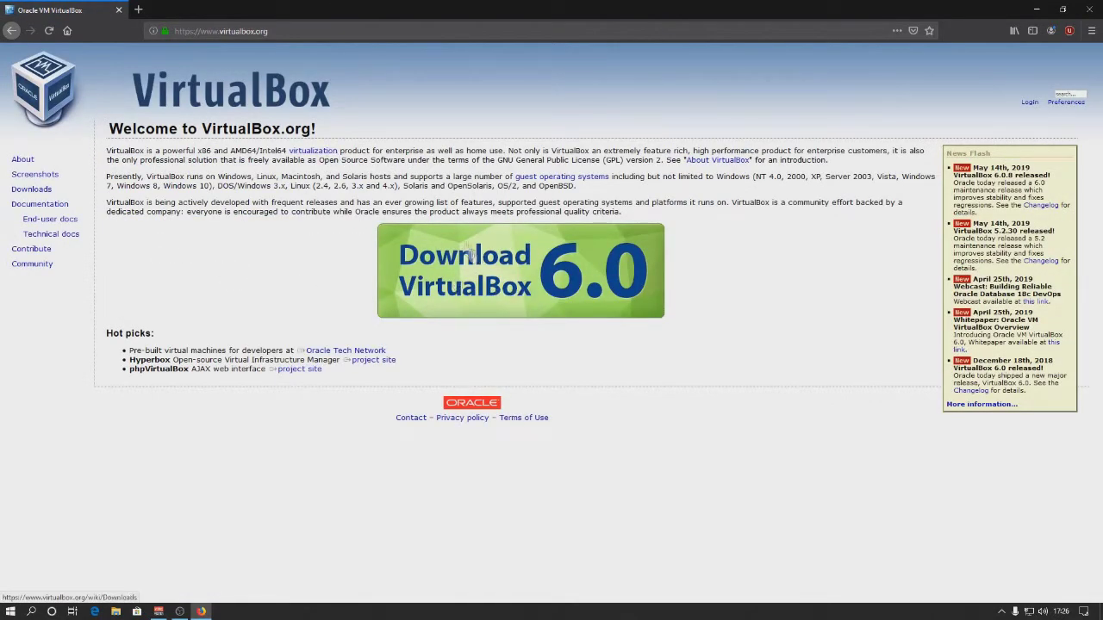
# Step: Start the VirtualBox 6.0.8 installer download for Windows hosts, cancel it and close the browser
pyautogui.click(442, 272)
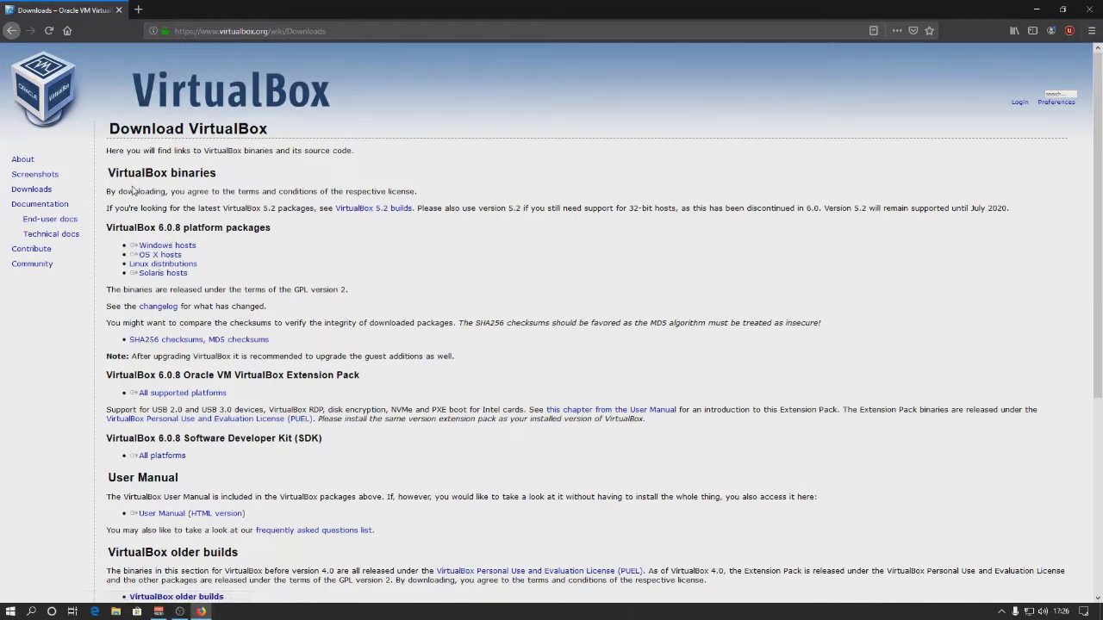
pyautogui.click(173, 247)
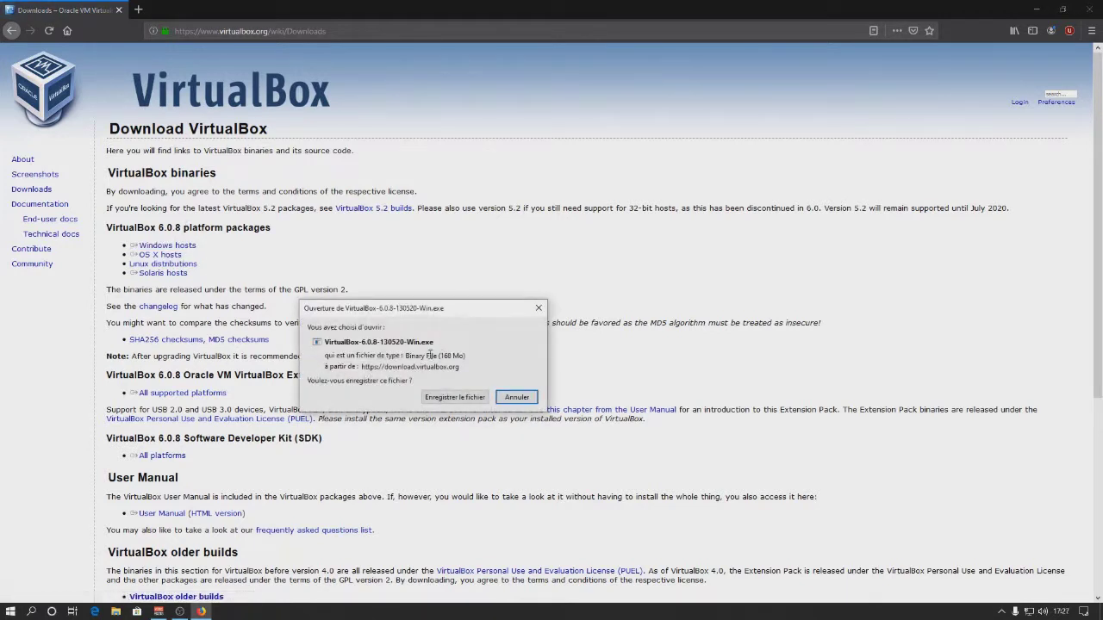
pyautogui.click(517, 397)
pyautogui.click(1090, 7)
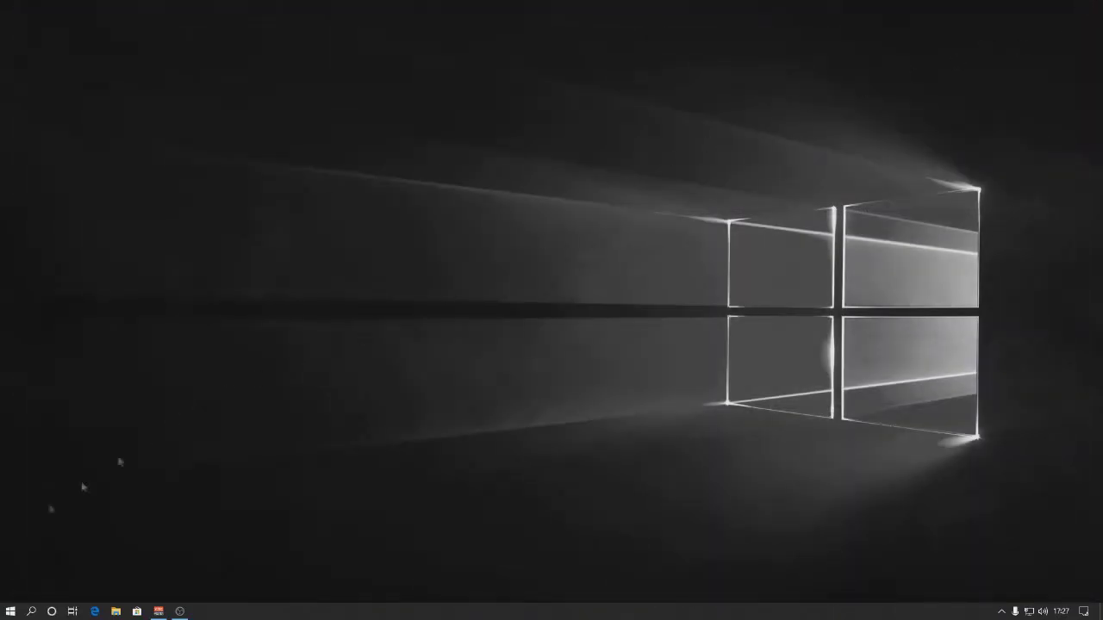
# Step: Launch VirtualBox and start creating a new virtual machine
pyautogui.click(10, 611)
pyautogui.click(10, 612)
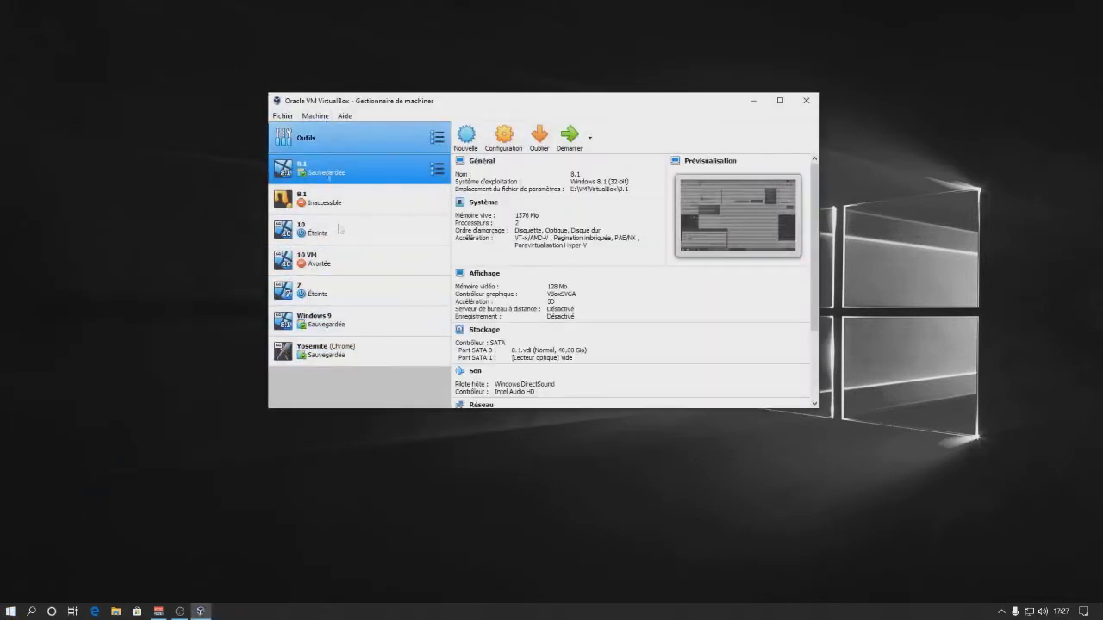
pyautogui.click(320, 354)
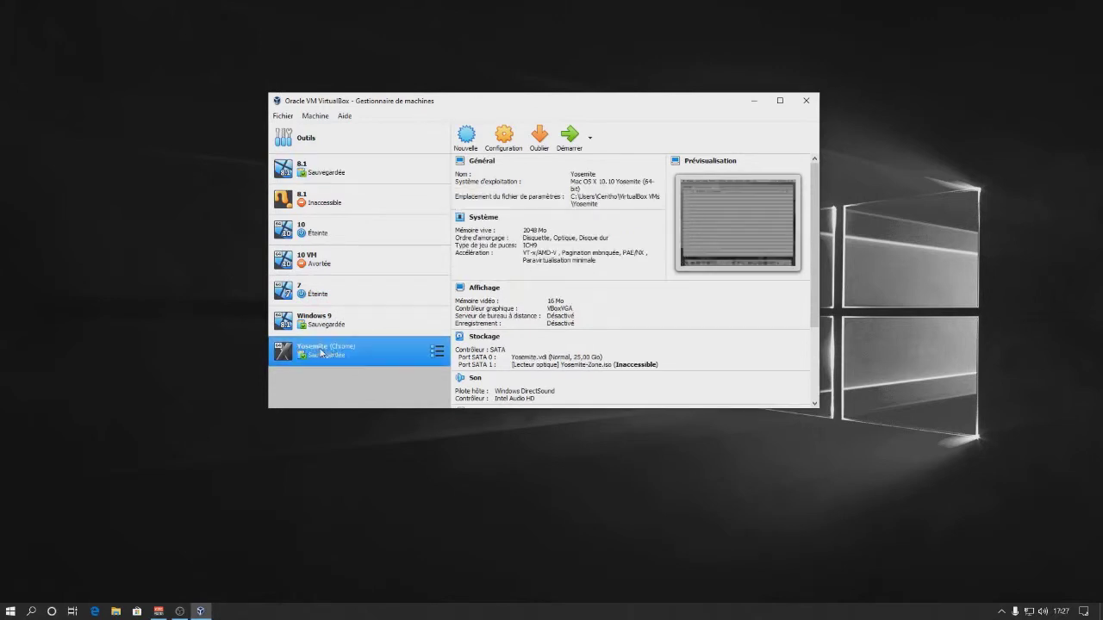
pyautogui.click(480, 147)
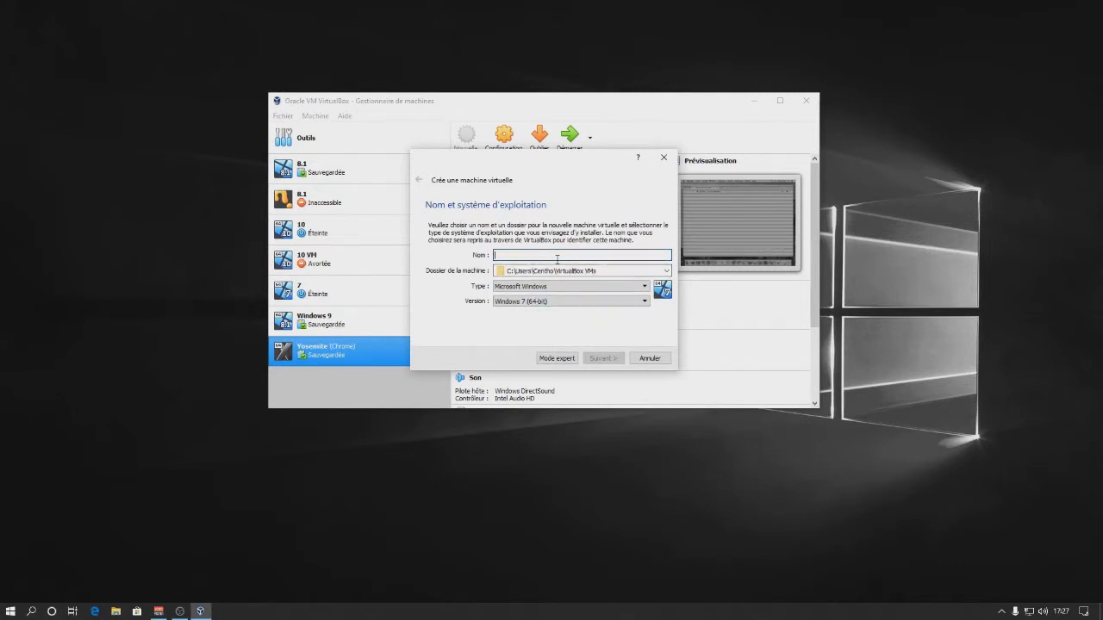
# Step: Examine the operating system types and Windows versions available for the new virtual machine
pyautogui.click(518, 302)
pyautogui.click(517, 302)
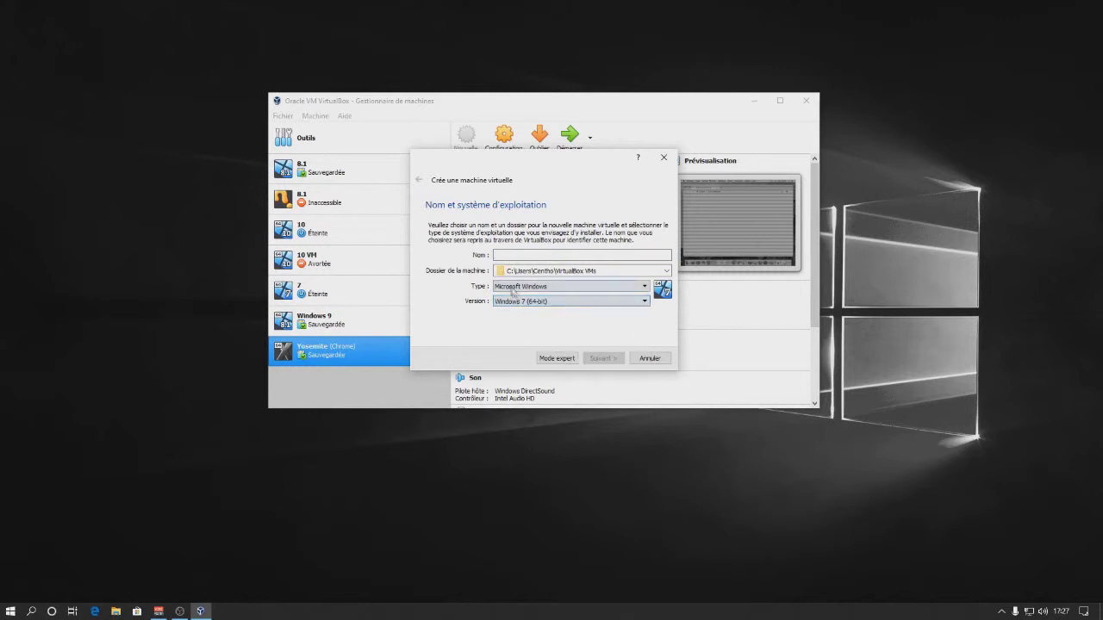
pyautogui.click(513, 288)
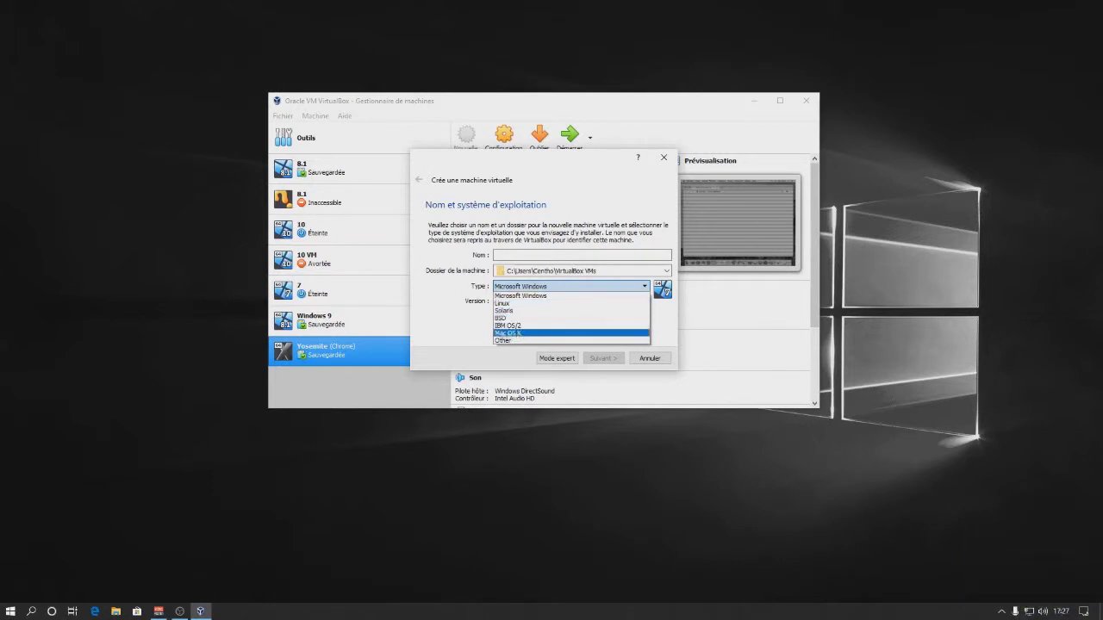
pyautogui.click(473, 337)
pyautogui.click(516, 301)
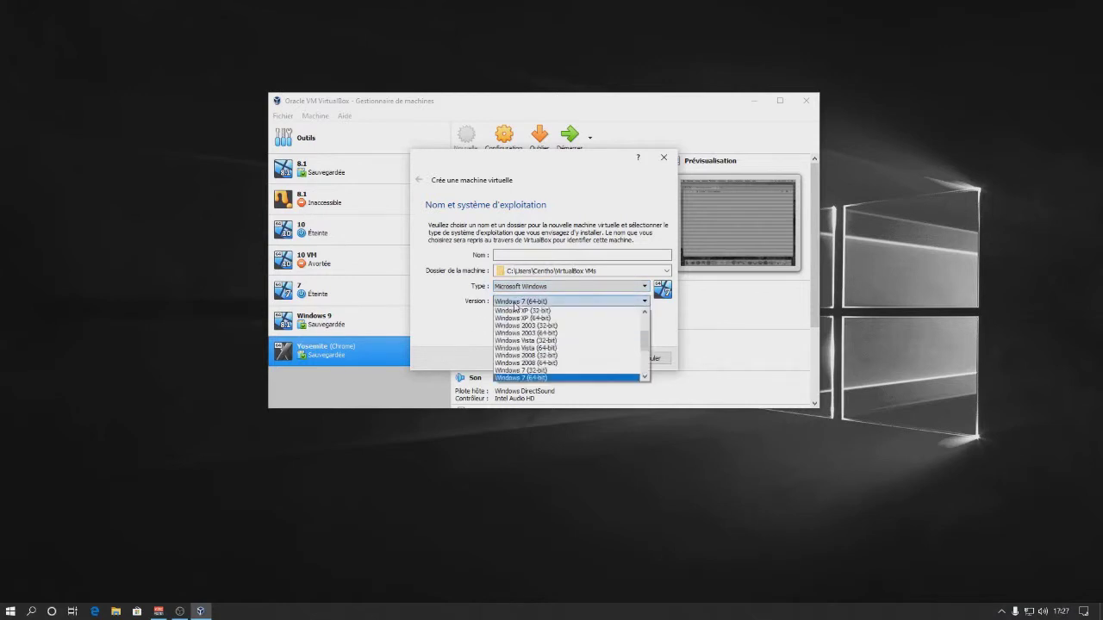
pyautogui.scroll(3, 517, 310)
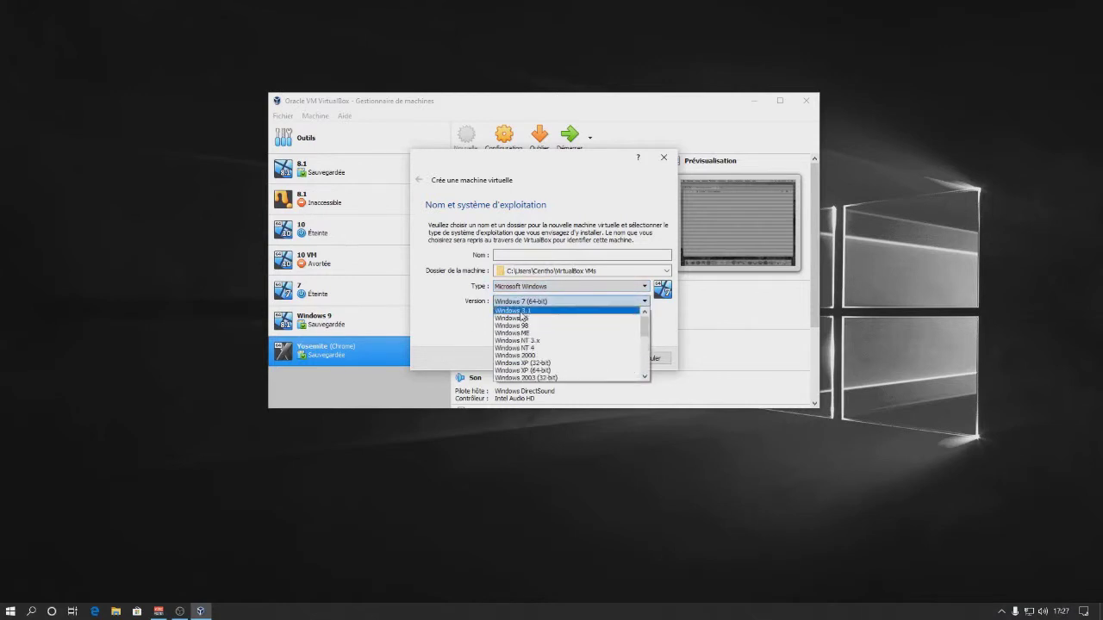
pyautogui.scroll(-6, 523, 327)
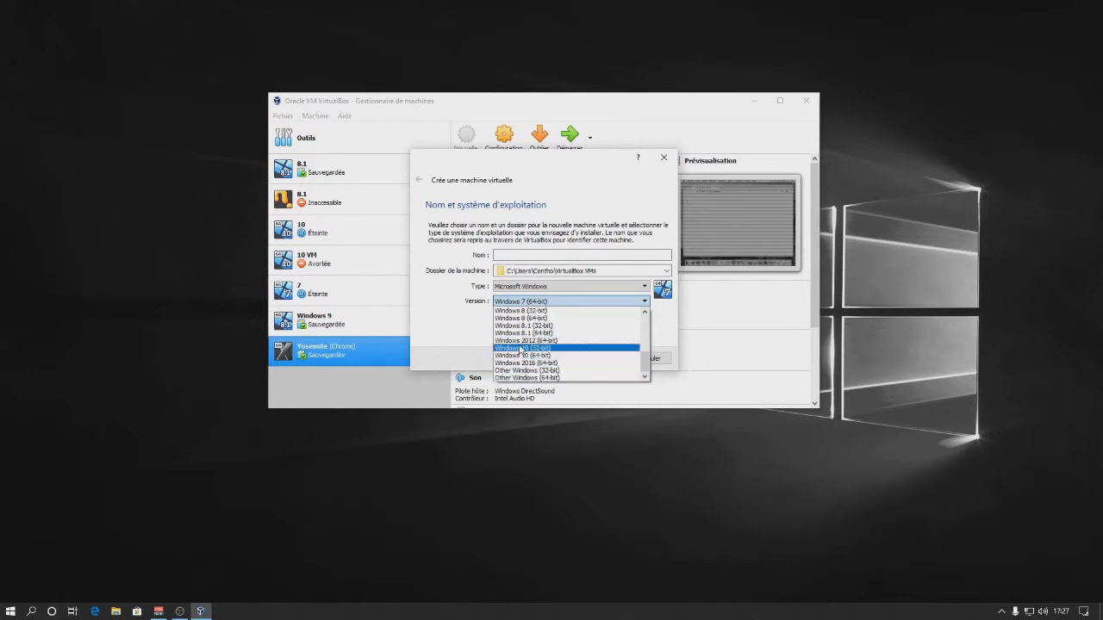
pyautogui.click(467, 339)
# Step: Name the virtual machine XP and accept Microsoft Windows, Windows XP (32-bit), as its operating system
pyautogui.click(506, 255)
pyautogui.write('XP')
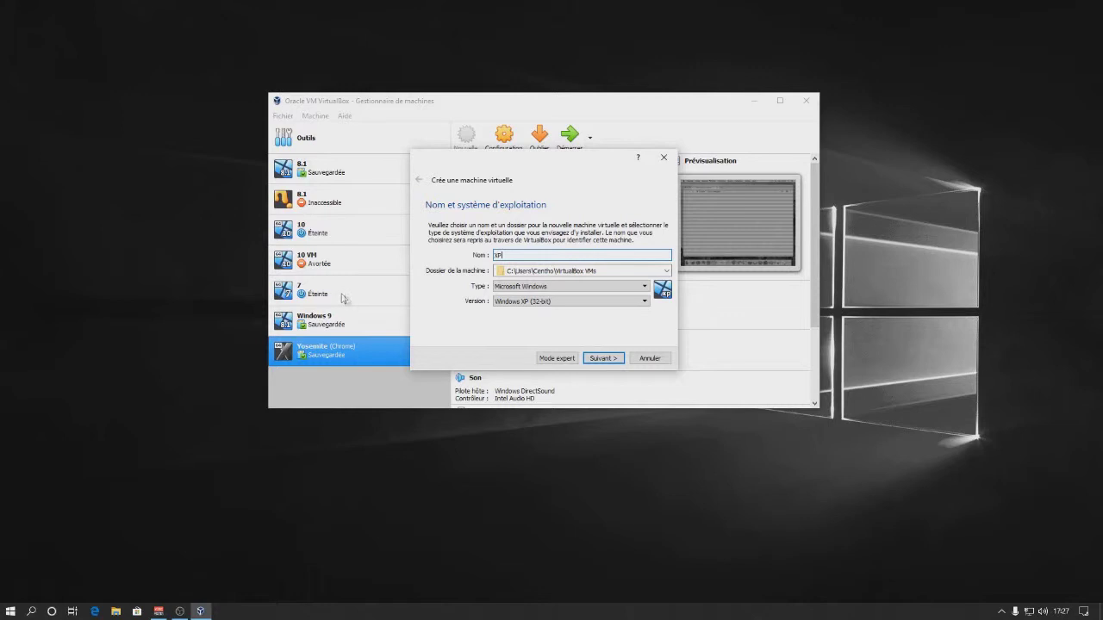
pyautogui.click(602, 360)
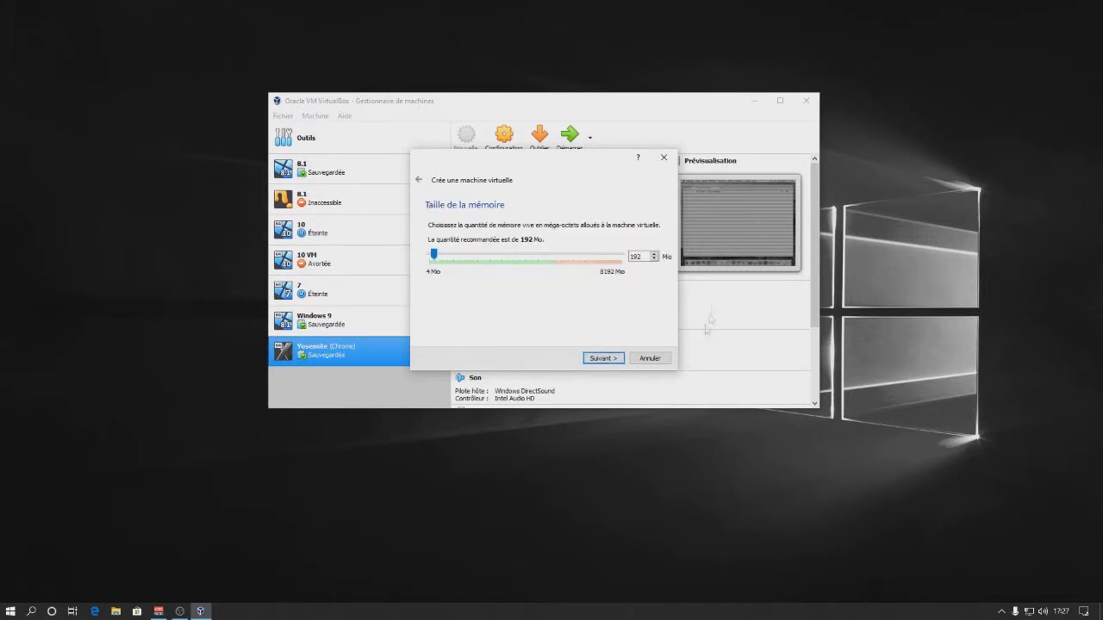
# Step: Set the virtual machine's memory size to 512 MB
pyautogui.click(637, 256)
pyautogui.write('512')
pyautogui.click(603, 358)
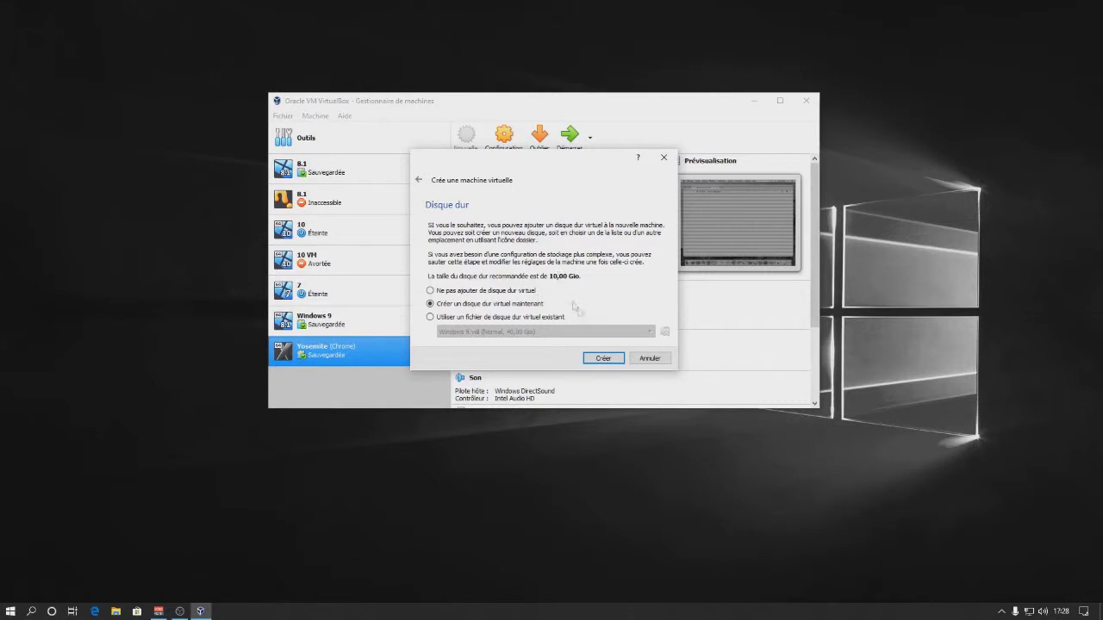
# Step: Create a new 40 GB virtual hard disk for the machine, keeping the default disk options and file location
pyautogui.click(604, 359)
pyautogui.click(615, 376)
pyautogui.click(611, 374)
pyautogui.click(653, 270)
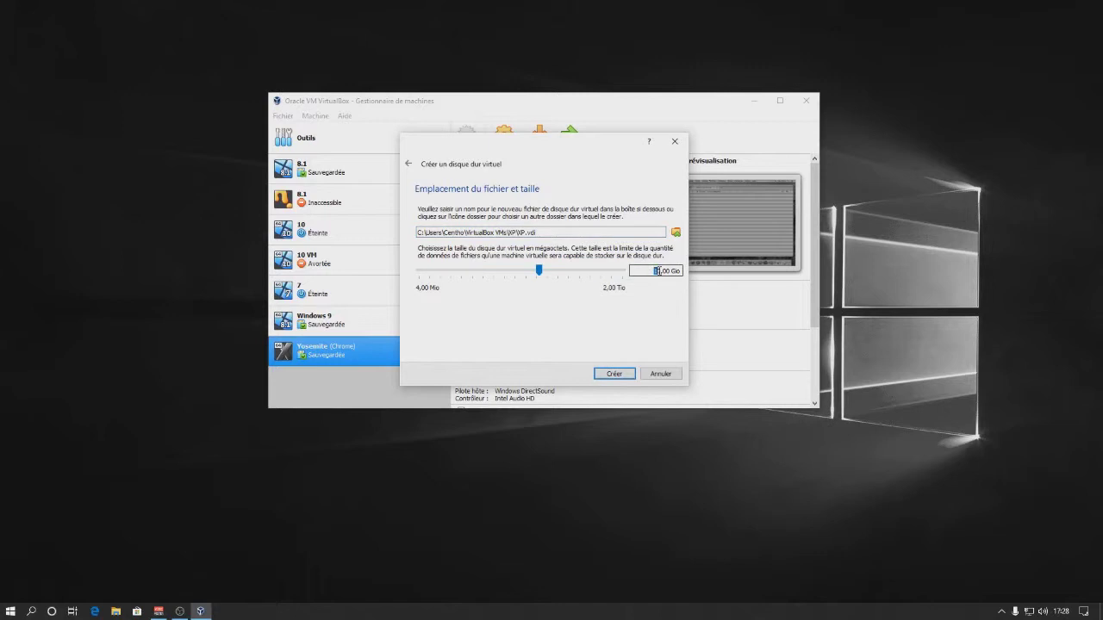
pyautogui.press('BackSpace')
pyautogui.write('4')
pyautogui.click(616, 372)
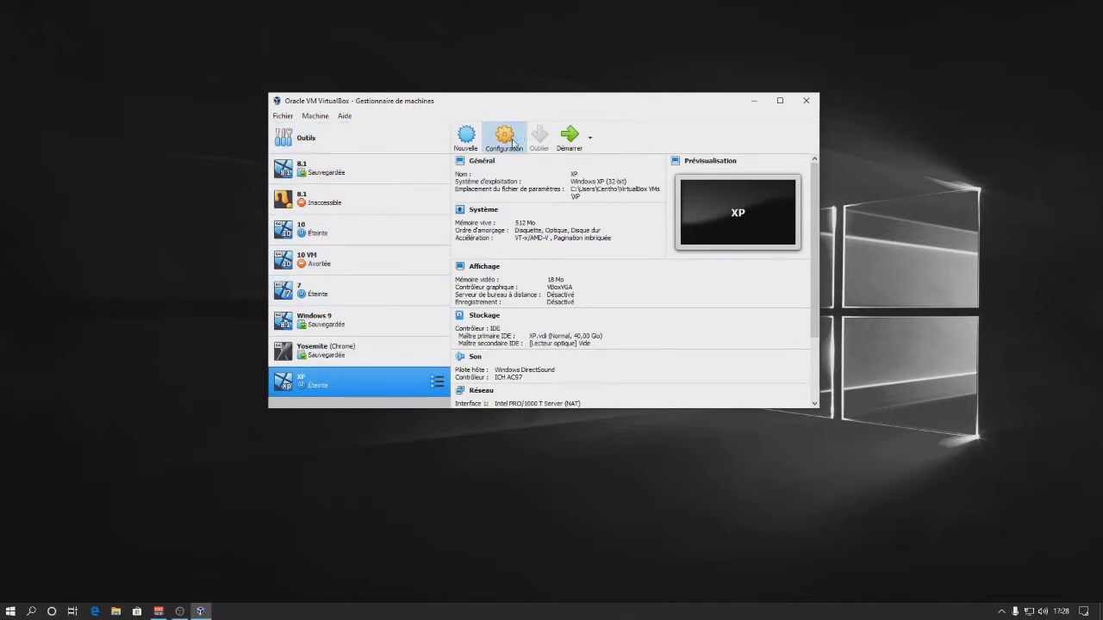
# Step: Load the Windows XP Pro 32Bits SP4 FR image from the ISO\Windows folder on drive E: into the XP machine's optical drive
pyautogui.click(512, 142)
pyautogui.click(401, 200)
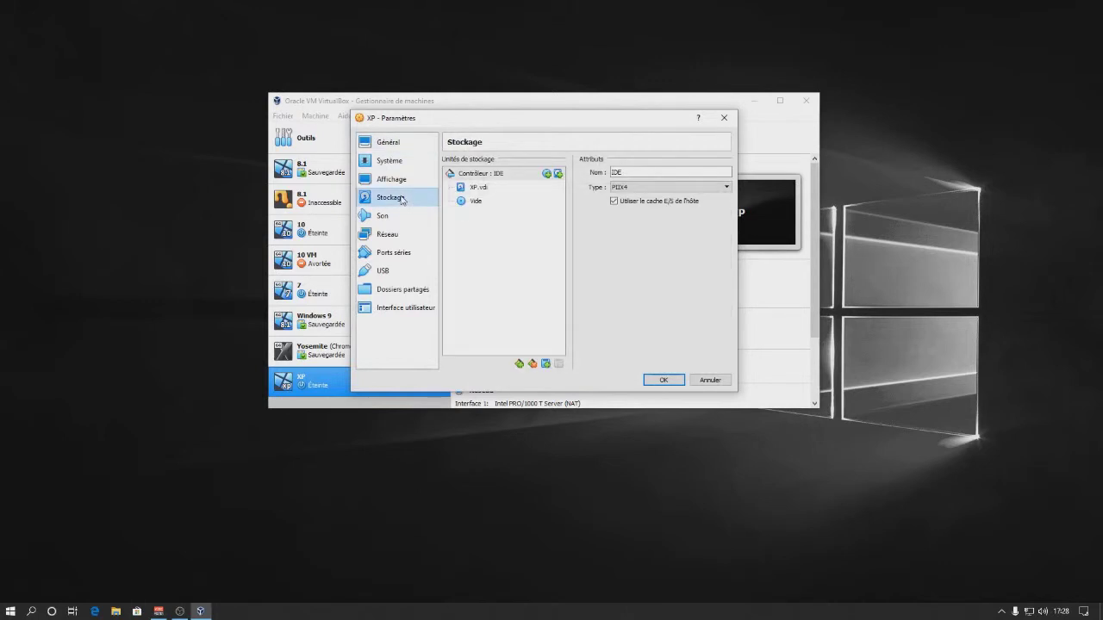
pyautogui.click(480, 202)
pyautogui.click(726, 173)
pyautogui.click(728, 189)
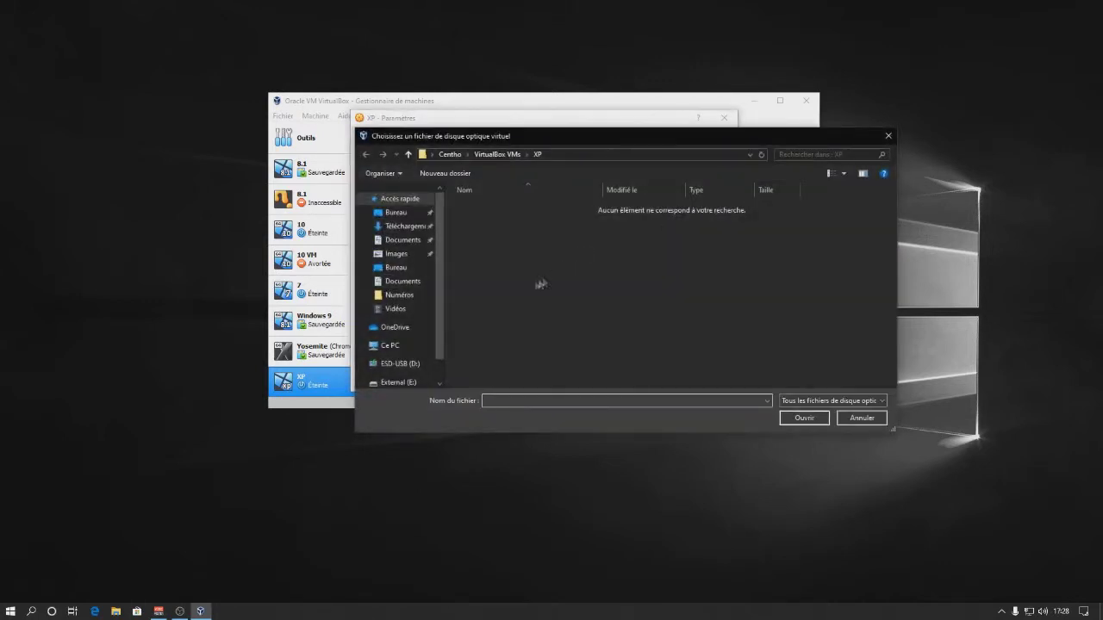
pyautogui.scroll(-1, 443, 291)
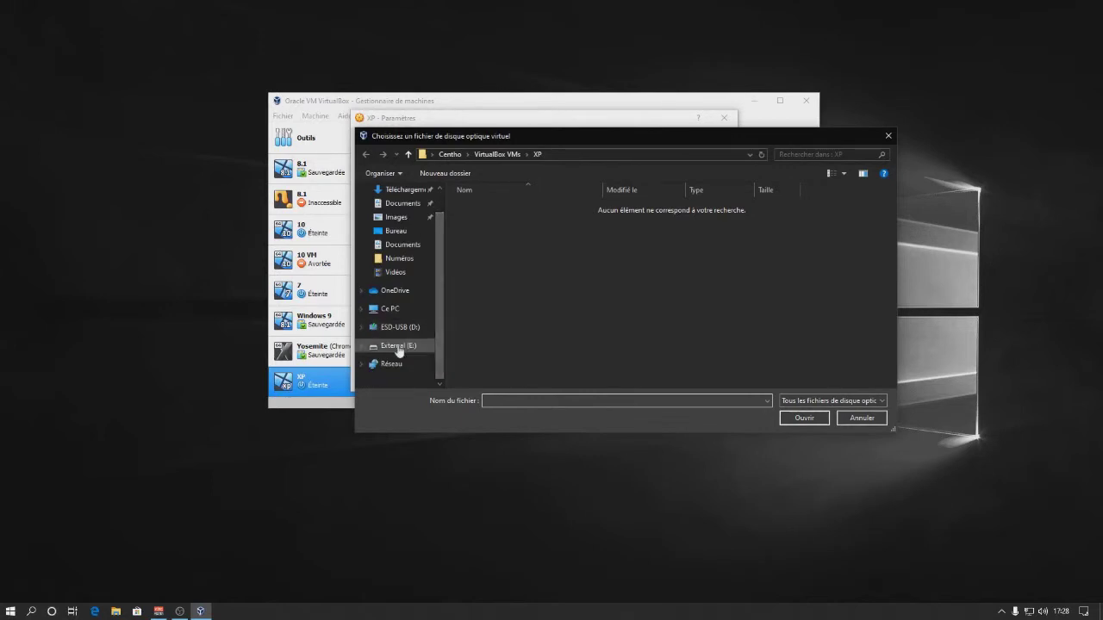
pyautogui.click(411, 346)
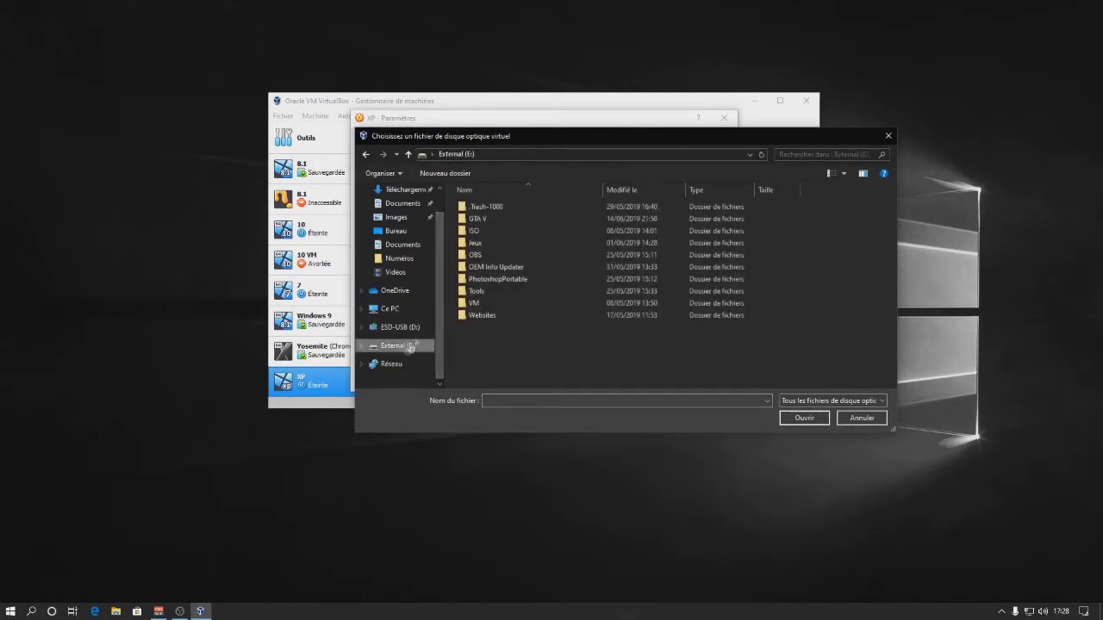
pyautogui.doubleClick(480, 233)
pyautogui.doubleClick(483, 231)
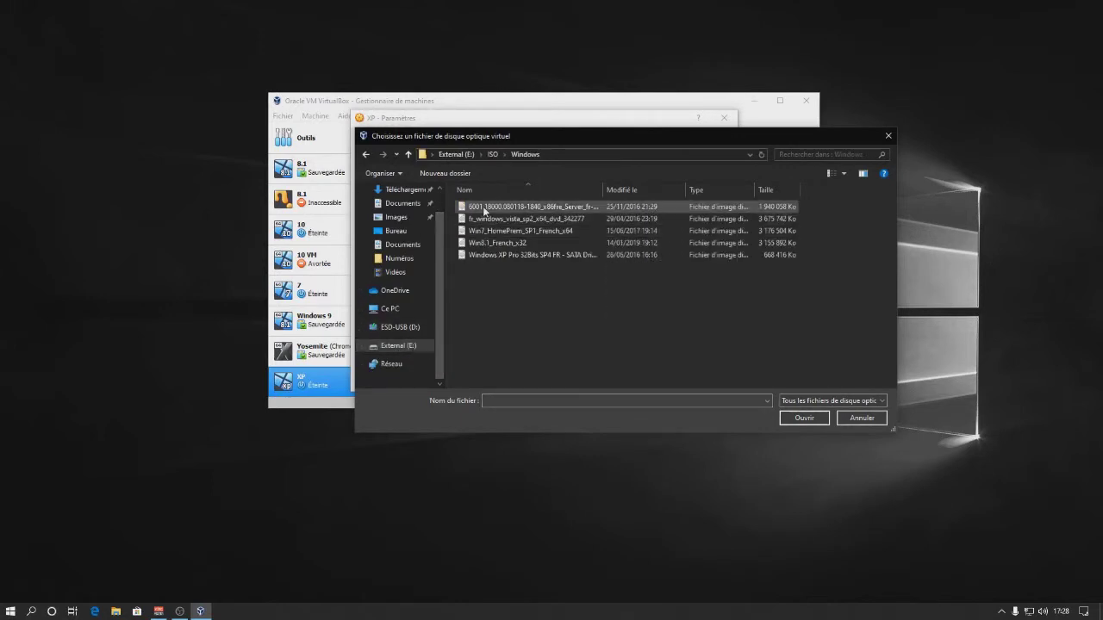
pyautogui.doubleClick(489, 255)
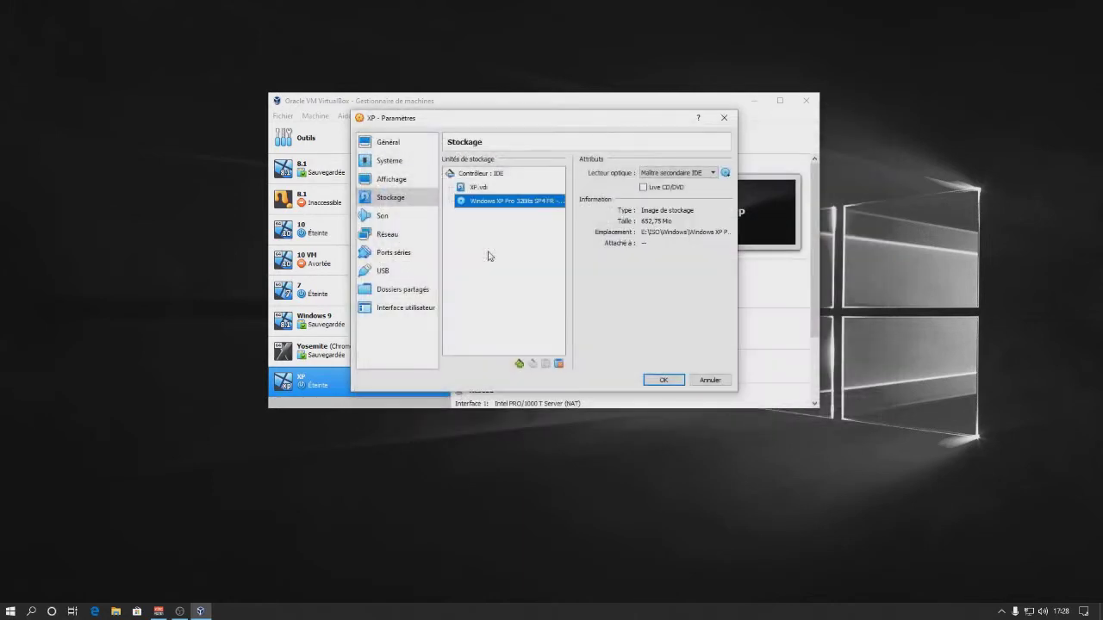
pyautogui.click(660, 379)
# Step: Start the XP virtual machine, dismiss its notices and allow mouse capture without showing the capture message again
pyautogui.click(567, 138)
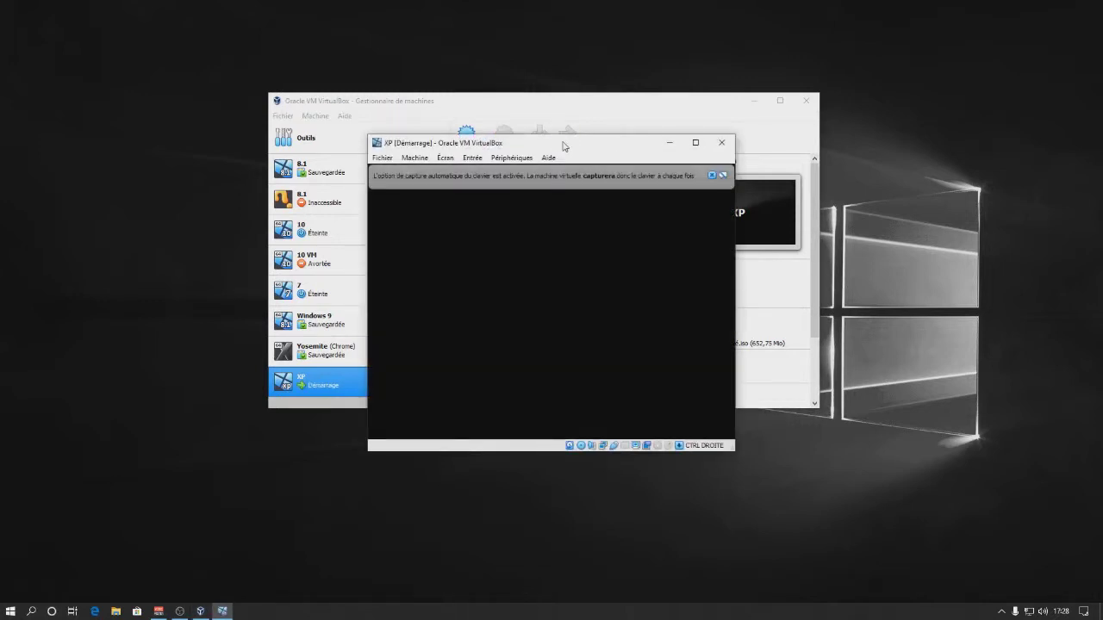
pyautogui.click(723, 176)
pyautogui.click(531, 342)
pyautogui.click(523, 349)
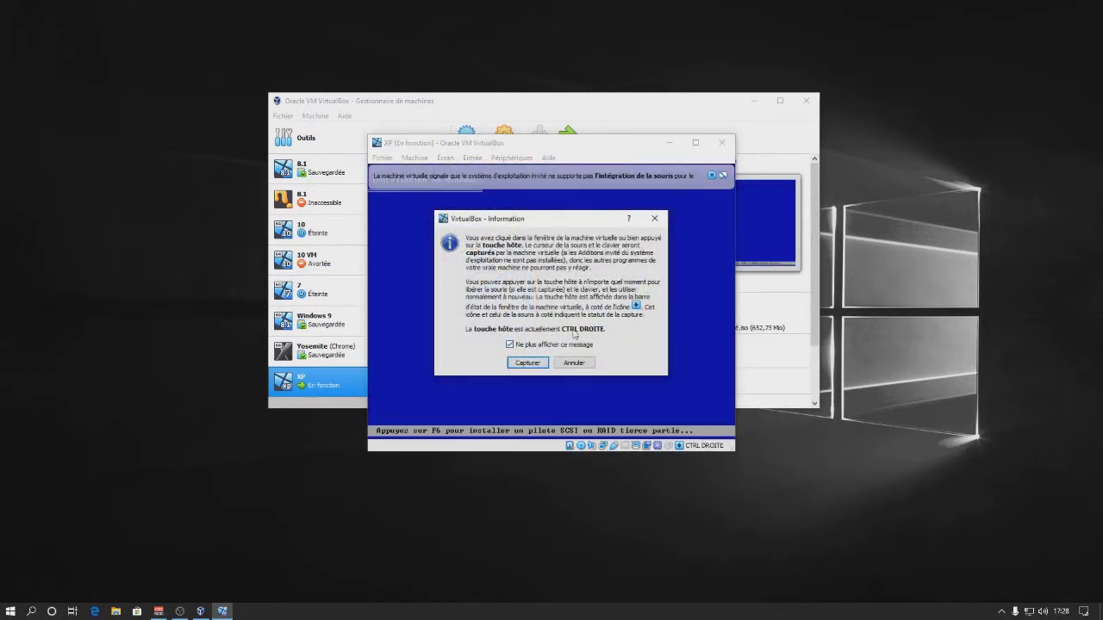
pyautogui.click(527, 362)
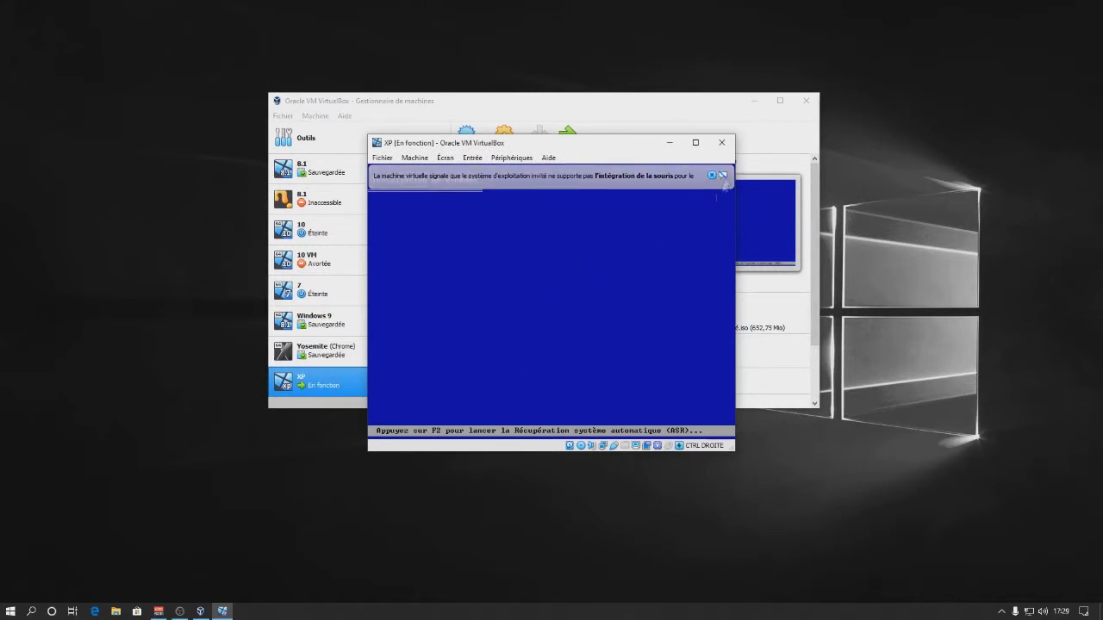
pyautogui.click(724, 175)
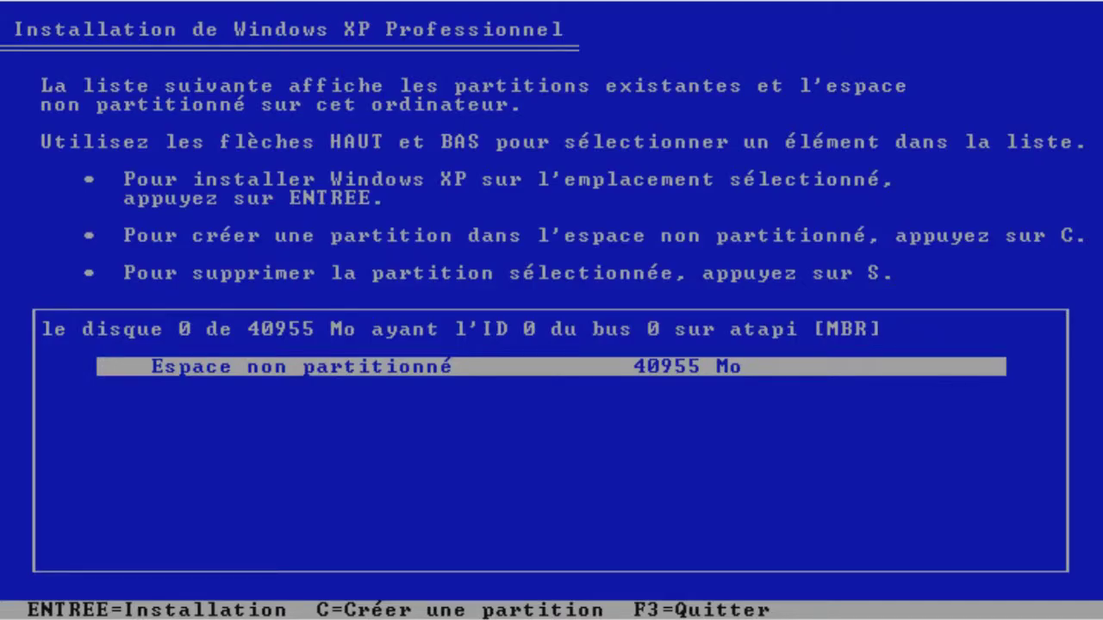
# Step: Install Windows XP on the unpartitioned space and format the partition with the quick NTFS option
pyautogui.press('Return')
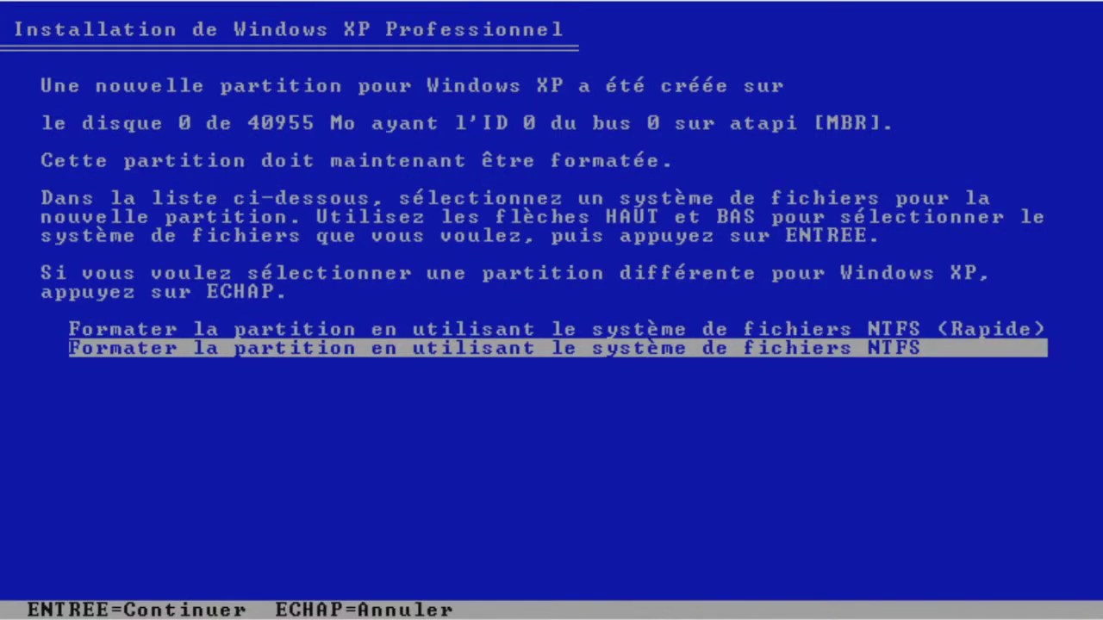
pyautogui.press('Up')
pyautogui.press('Down')
pyautogui.press('Up')
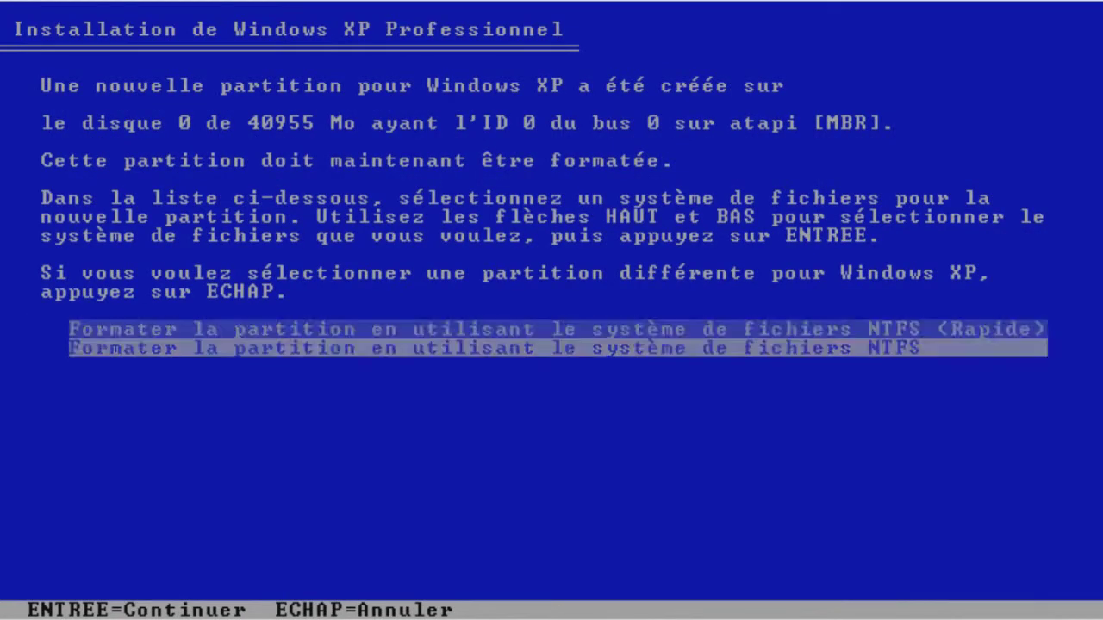
pyautogui.press('Return')
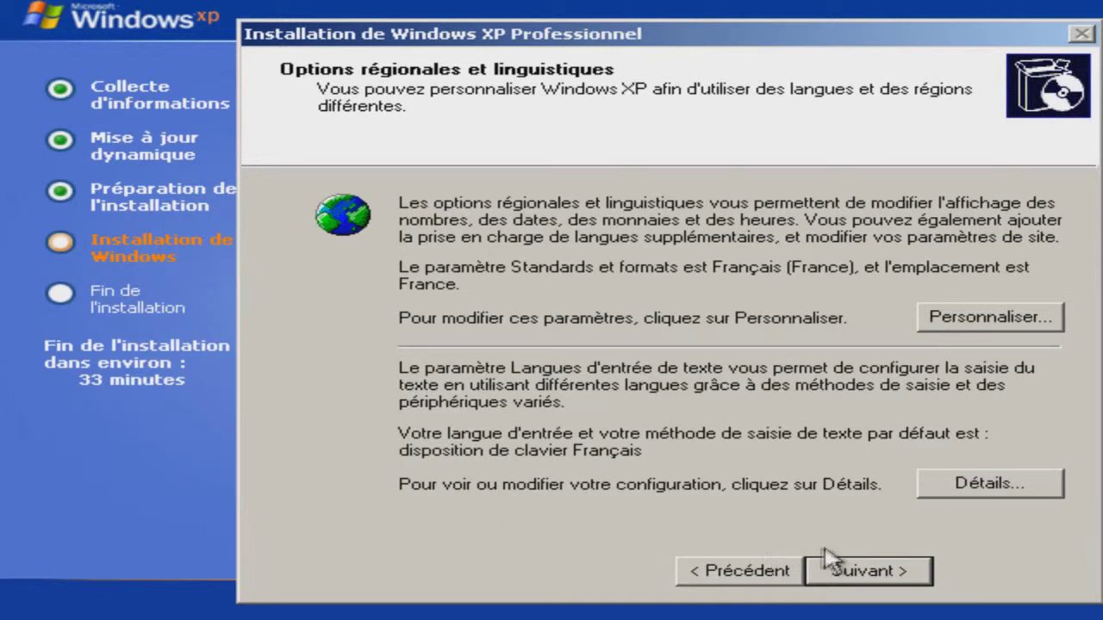
# Step: Accept the default regional options, computer name, blank administrator password, date, time and time zone in Windows XP setup
pyautogui.click(853, 576)
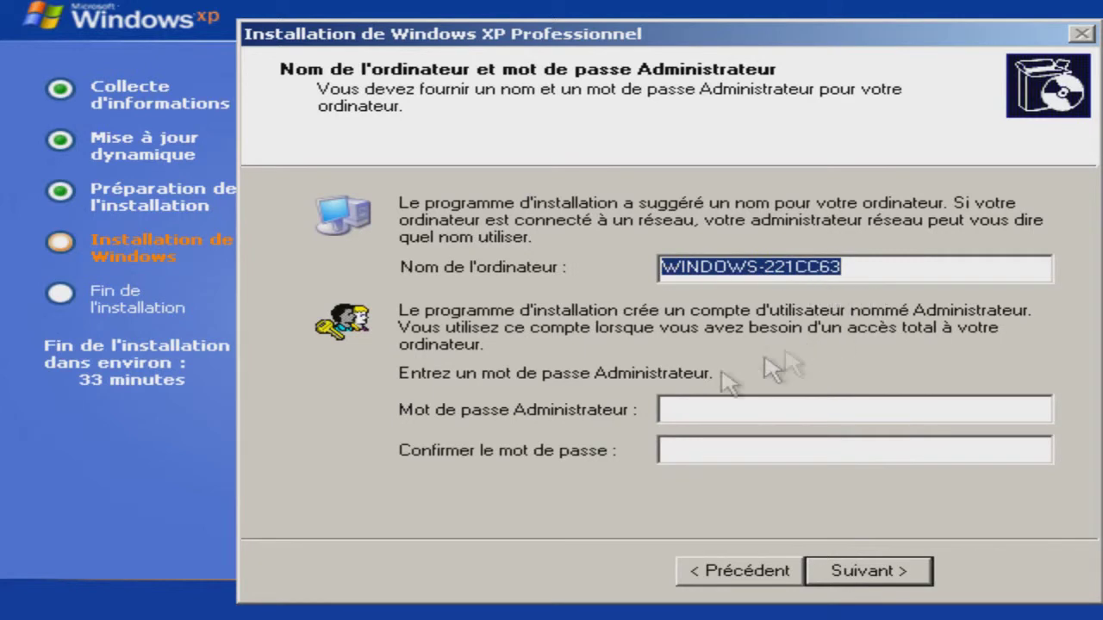
pyautogui.click(894, 570)
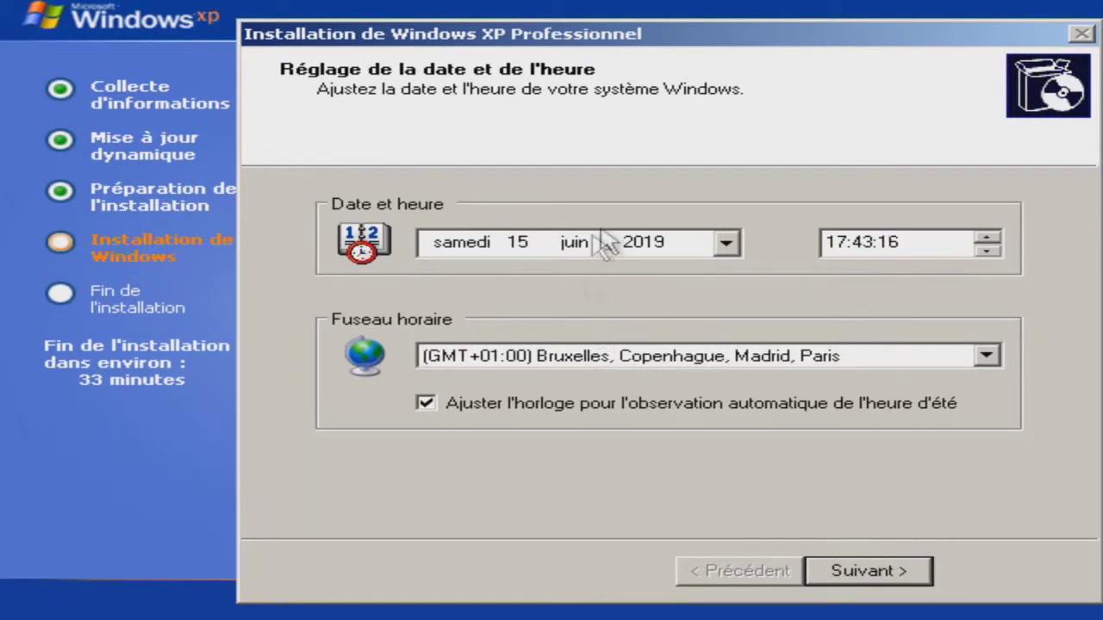
pyautogui.click(871, 570)
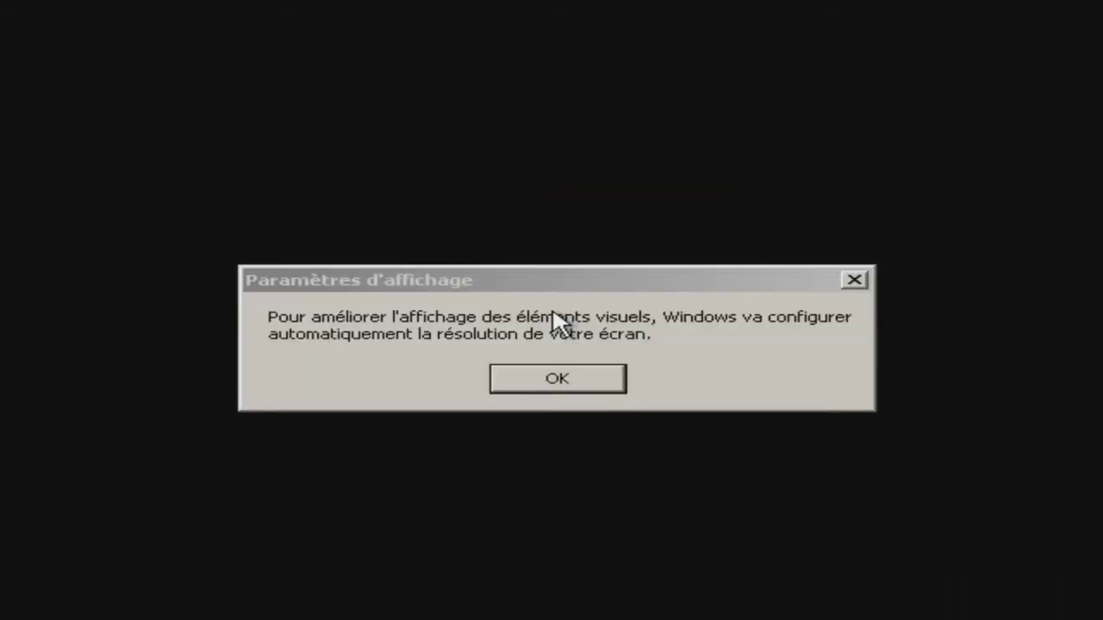
# Step: Accept the automatic screen resolution configuration and continue past the Windows XP welcome screen
pyautogui.click(547, 385)
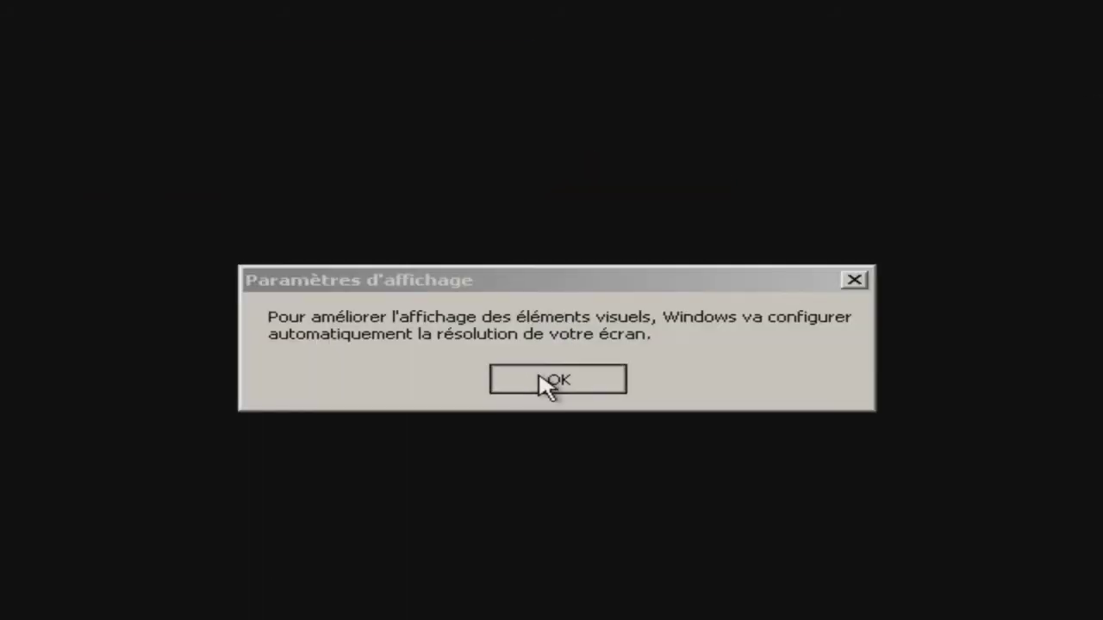
pyautogui.click(358, 164)
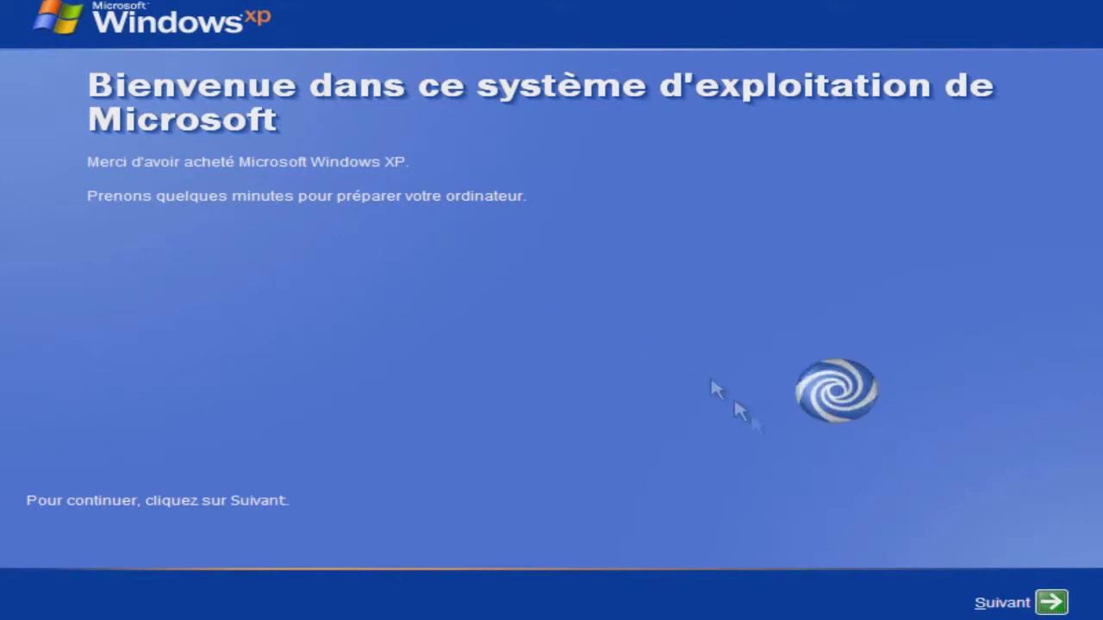
pyautogui.click(1052, 604)
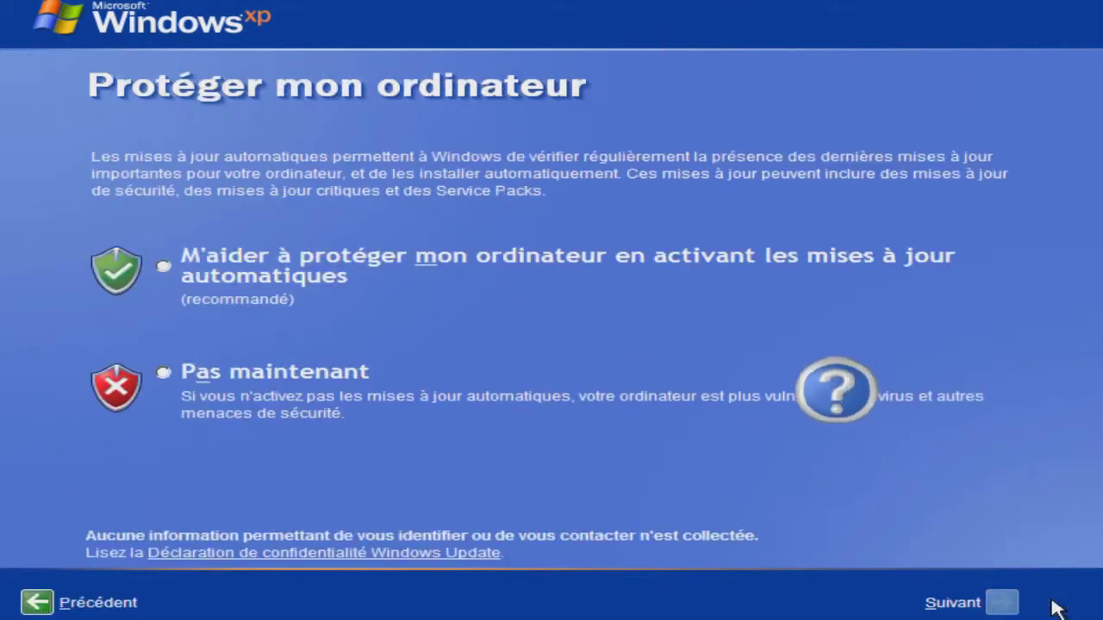
# Step: Postpone automatic updates with the Pas maintenant option and skip the Internet connectivity check
pyautogui.click(207, 374)
pyautogui.click(1000, 603)
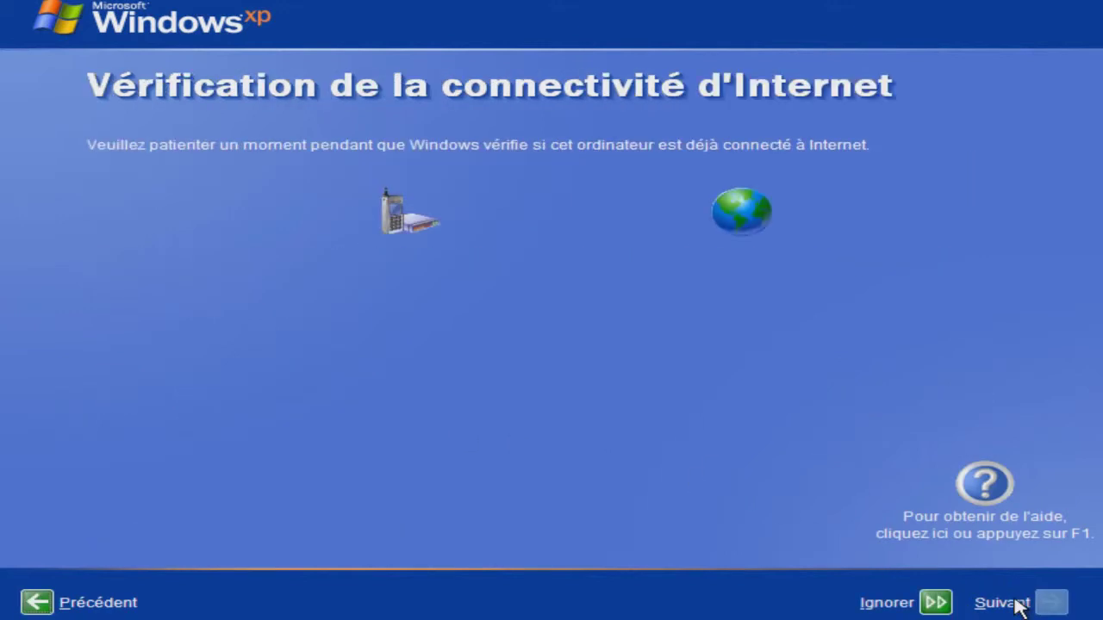
pyautogui.click(936, 602)
# Step: Decline registering Windows with Microsoft by choosing Non, pas maintenant, and continue to the user accounts page
pyautogui.click(264, 278)
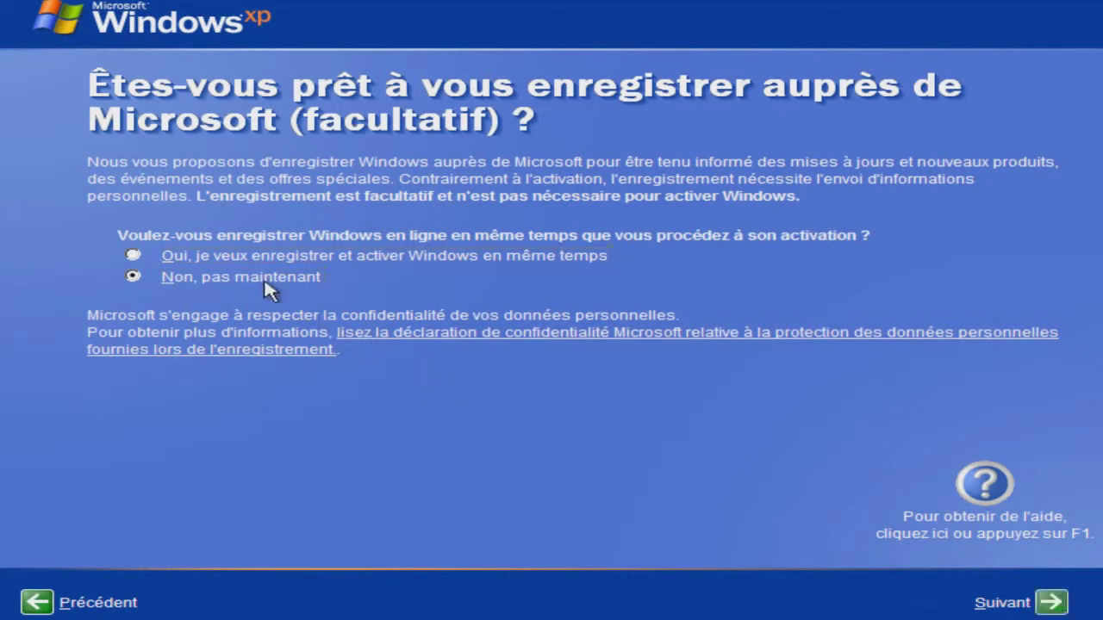
pyautogui.click(969, 602)
pyautogui.click(974, 602)
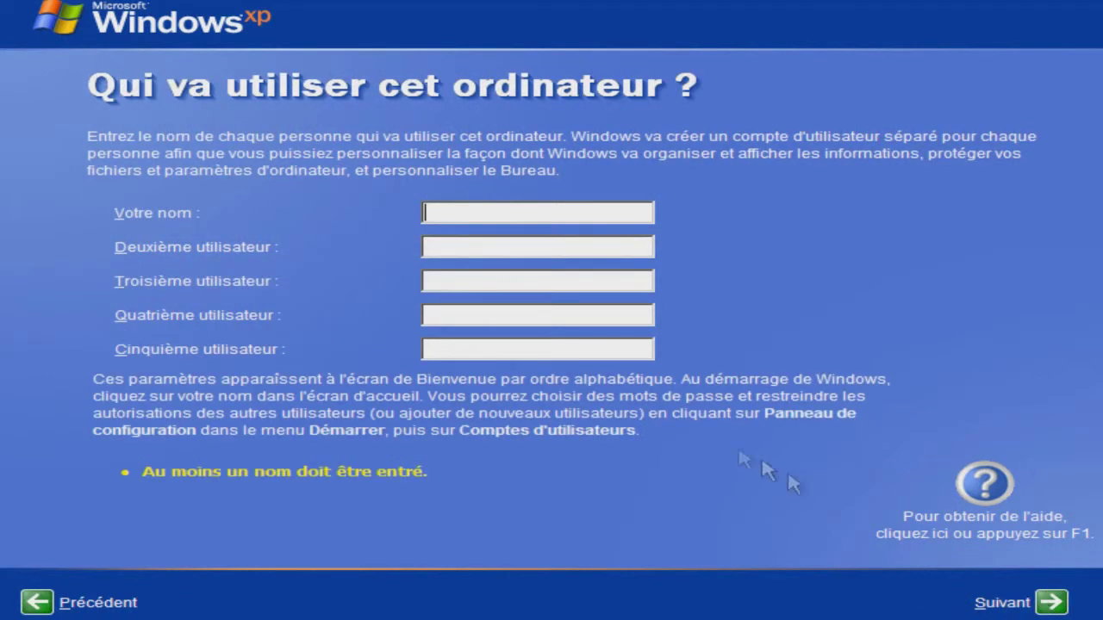
# Step: Name the first user PC-Salon and finish the Windows XP setup
pyautogui.write('Pc-Salon')
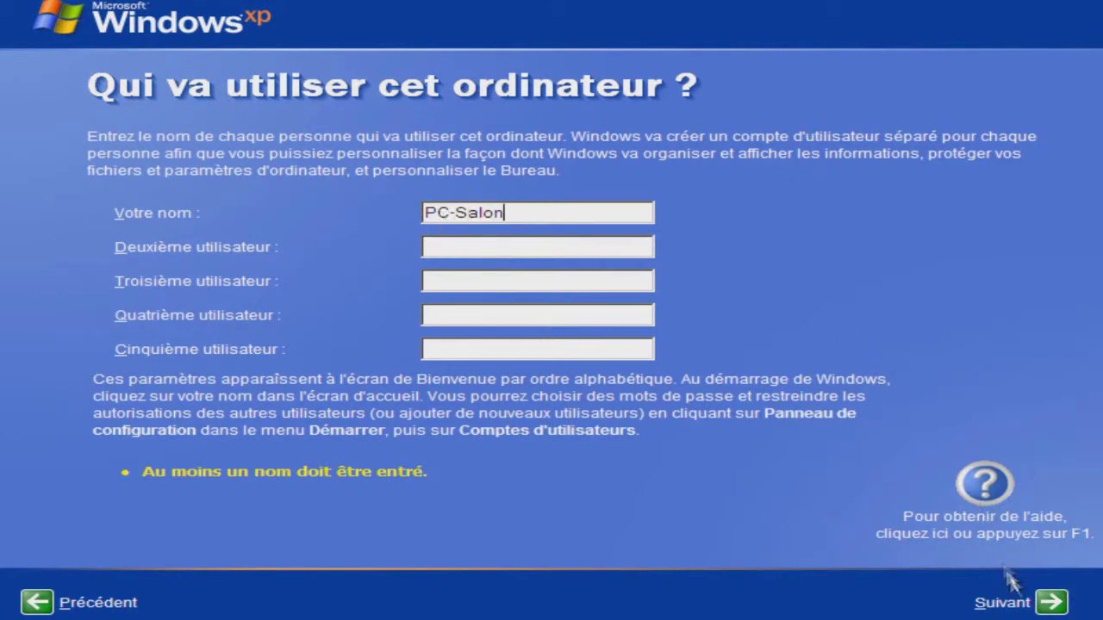
pyautogui.click(1049, 602)
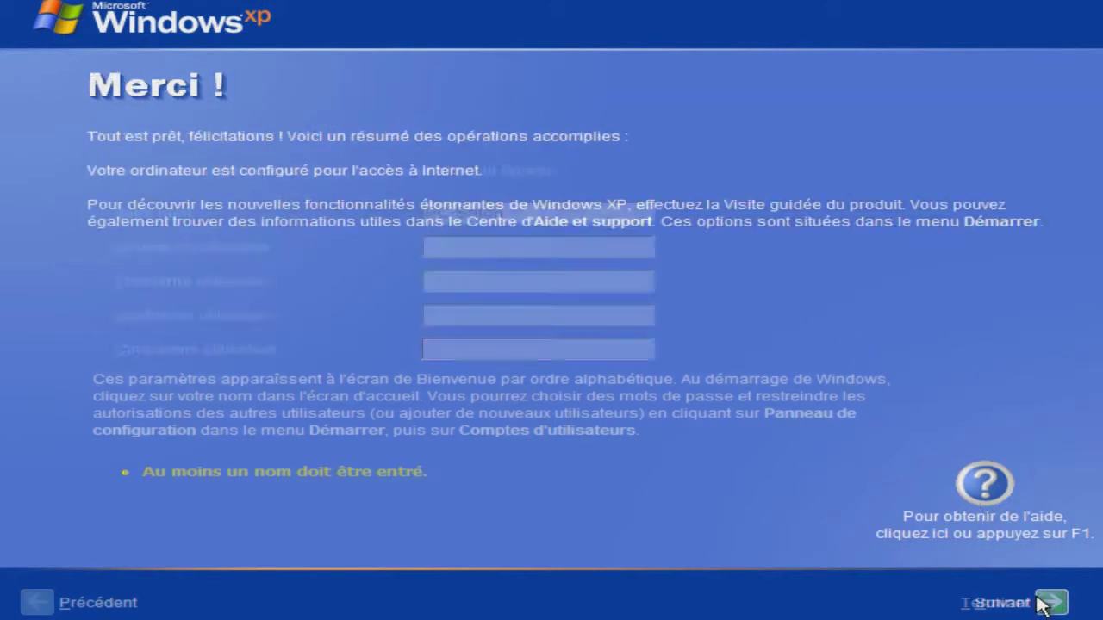
pyautogui.click(1053, 602)
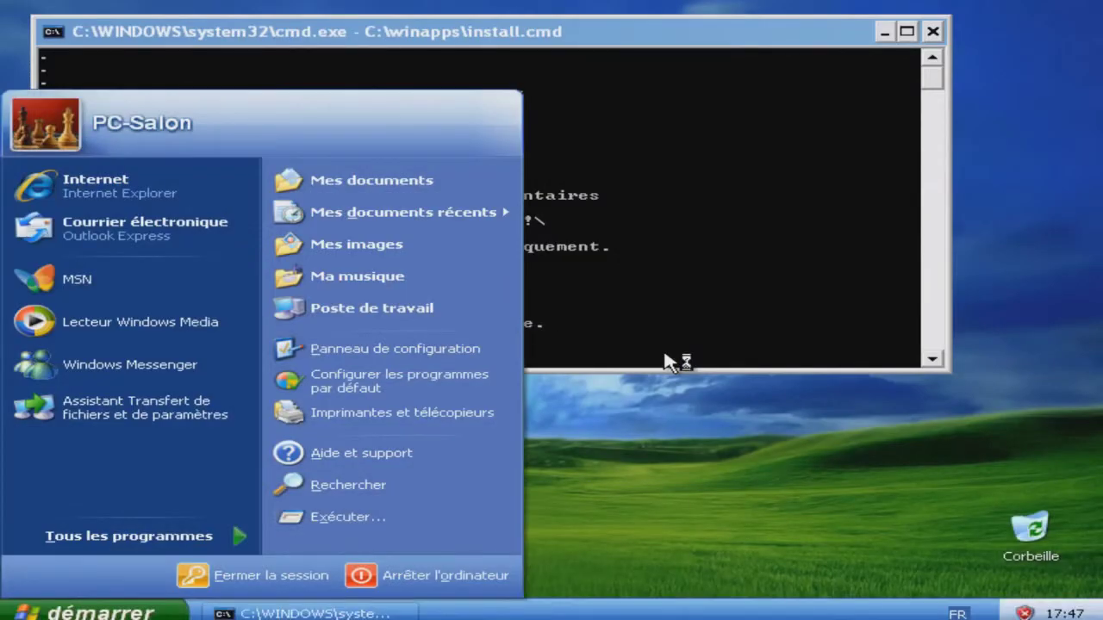
# Step: Launch Windows Media Player, close its setup window and dismiss the security risk notice
pyautogui.click(665, 360)
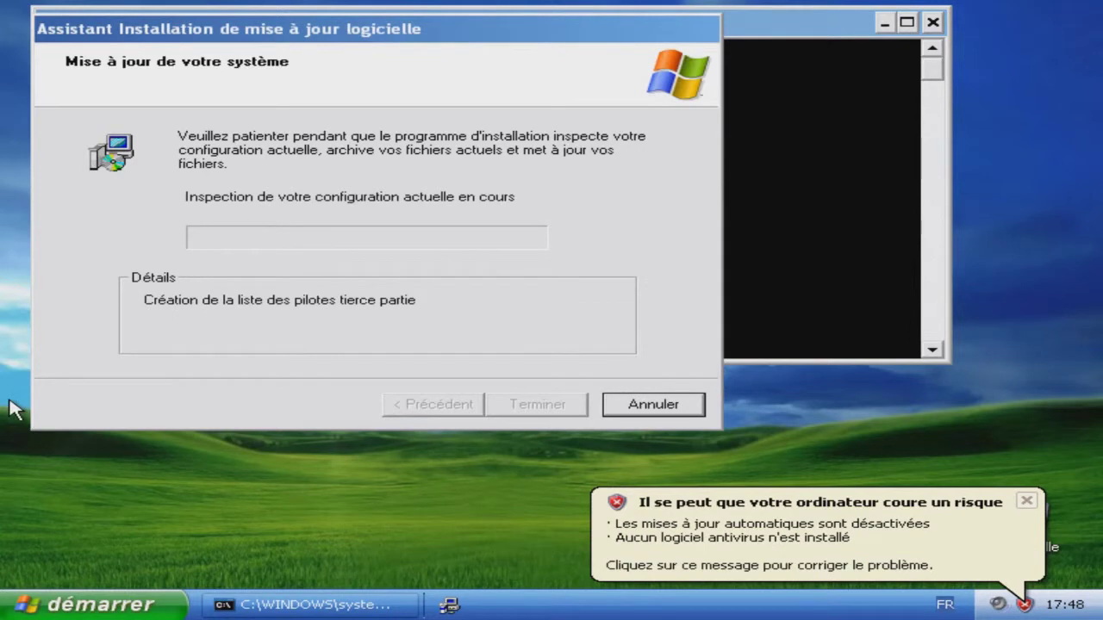
pyautogui.click(69, 603)
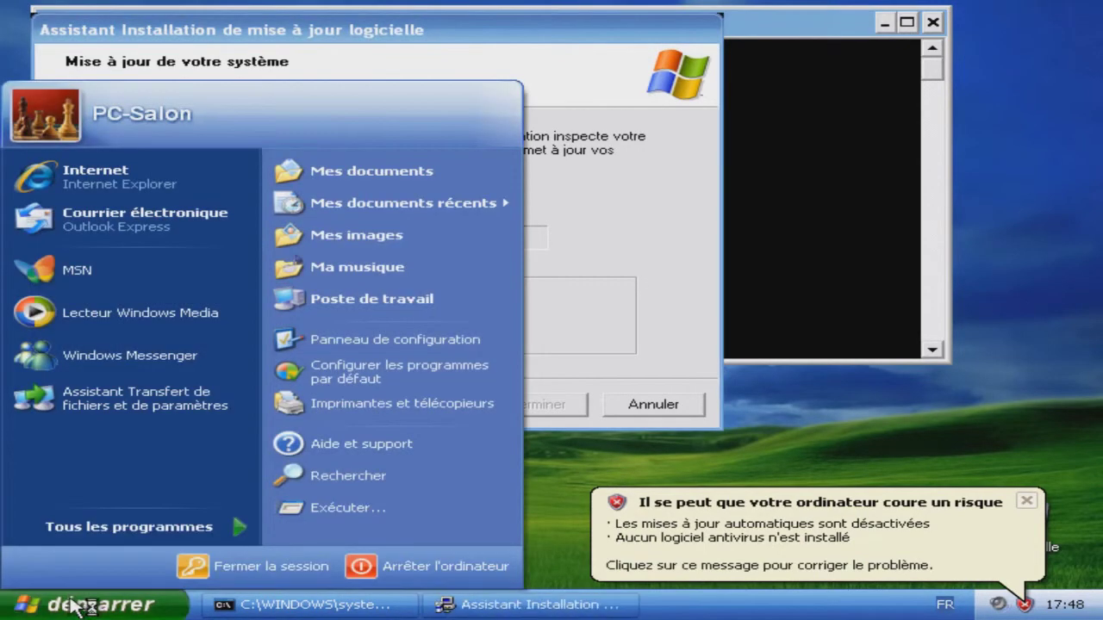
pyautogui.click(100, 320)
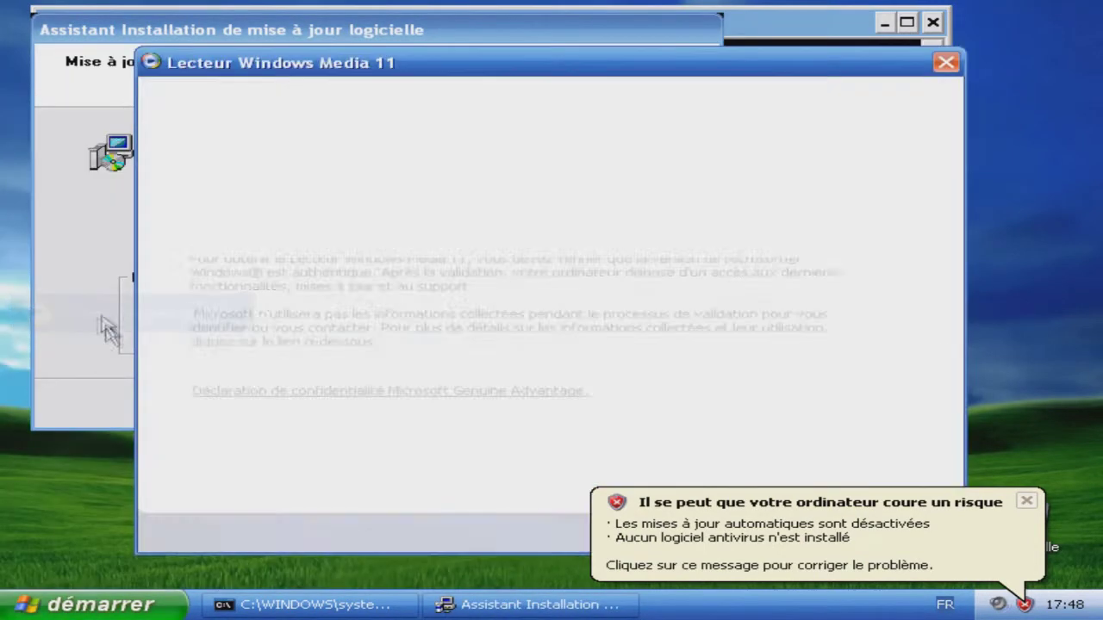
pyautogui.click(946, 62)
pyautogui.click(1027, 501)
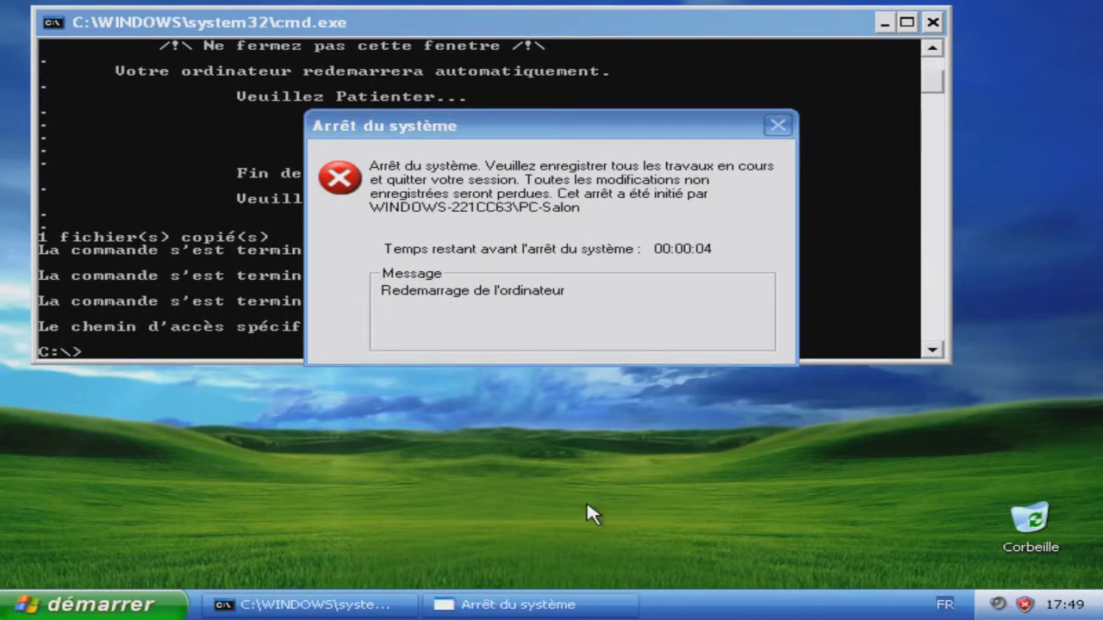
pyautogui.press('super+r')
pyautogui.write('cmd')
pyautogui.press('Return')
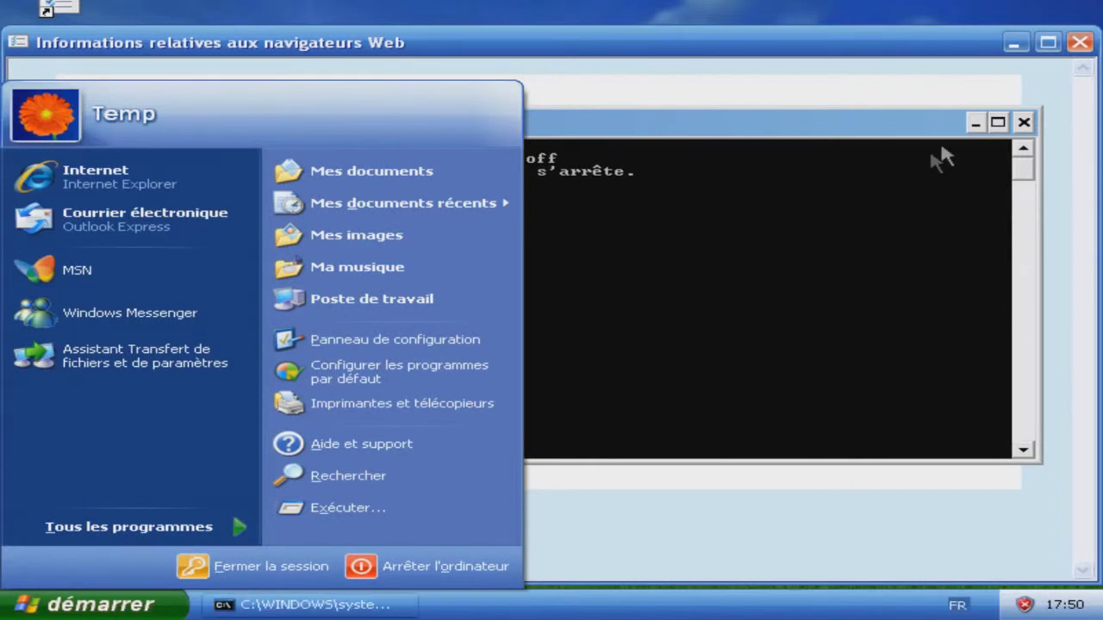
# Step: Close the startup command window, the browser choice notice and the Internet Explorer 8 windows
pyautogui.click(1024, 123)
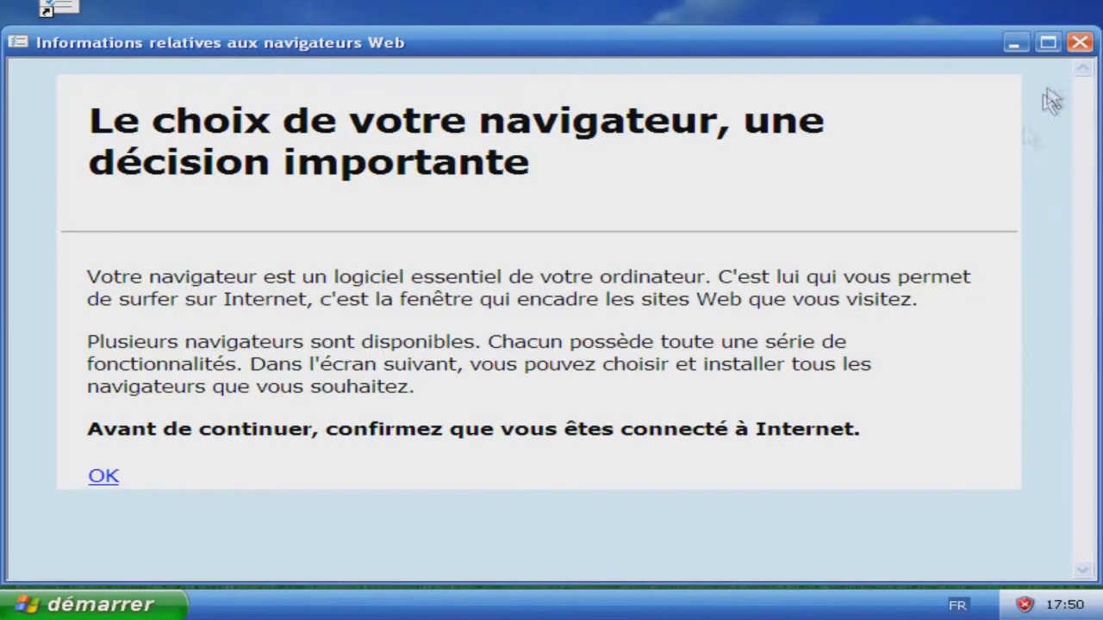
pyautogui.click(1077, 48)
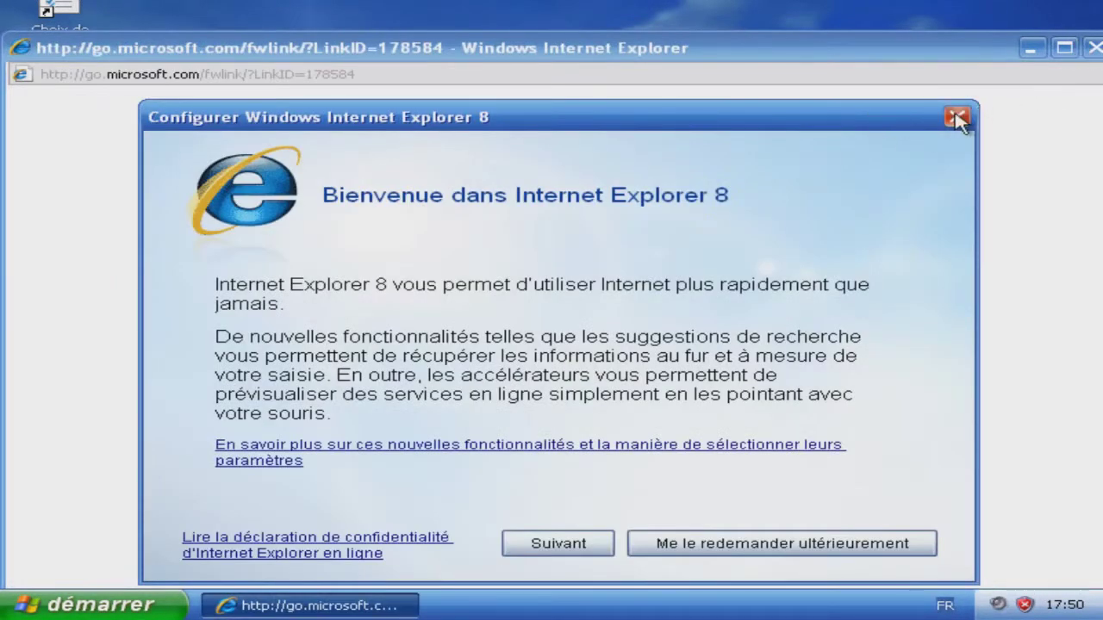
pyautogui.click(956, 118)
pyautogui.click(1088, 10)
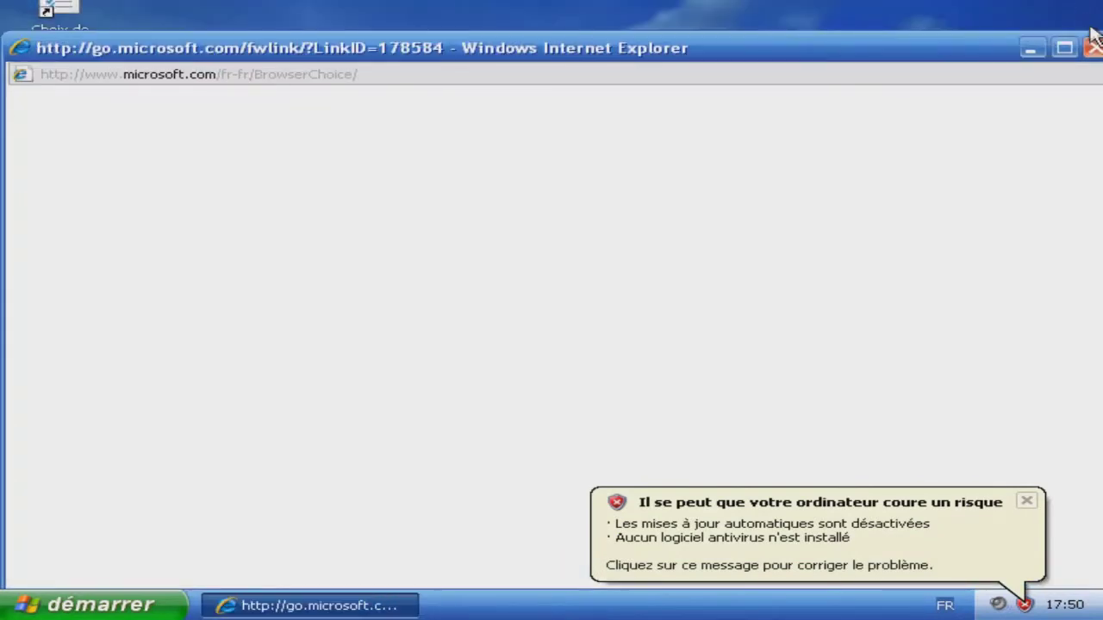
pyautogui.click(1093, 49)
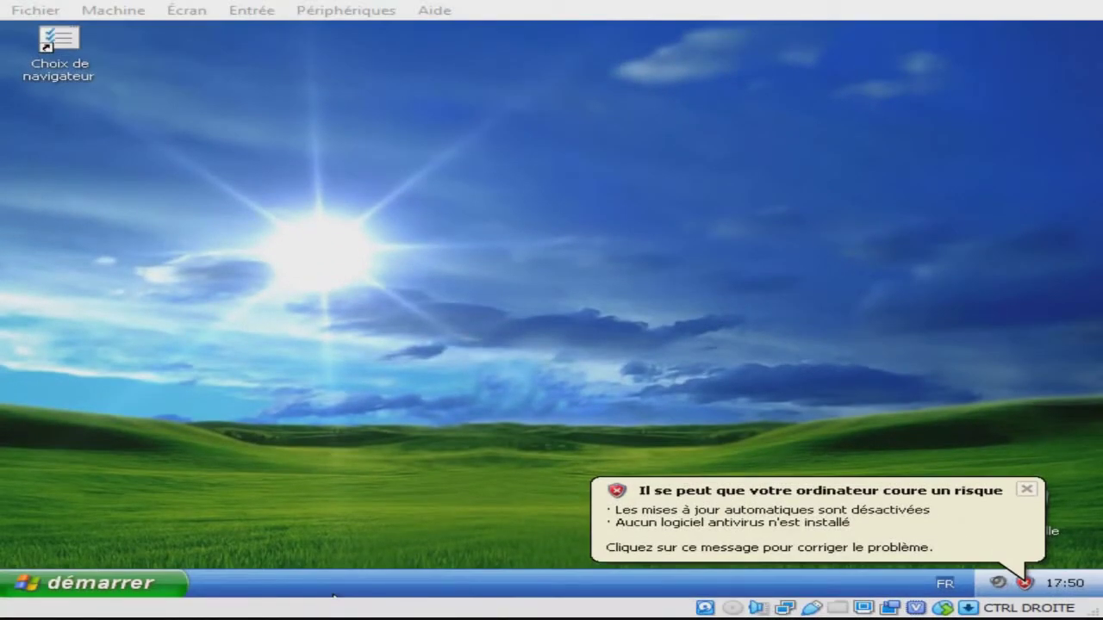
# Step: Insert the Guest Additions CD image into the running XP virtual machine
pyautogui.click(334, 596)
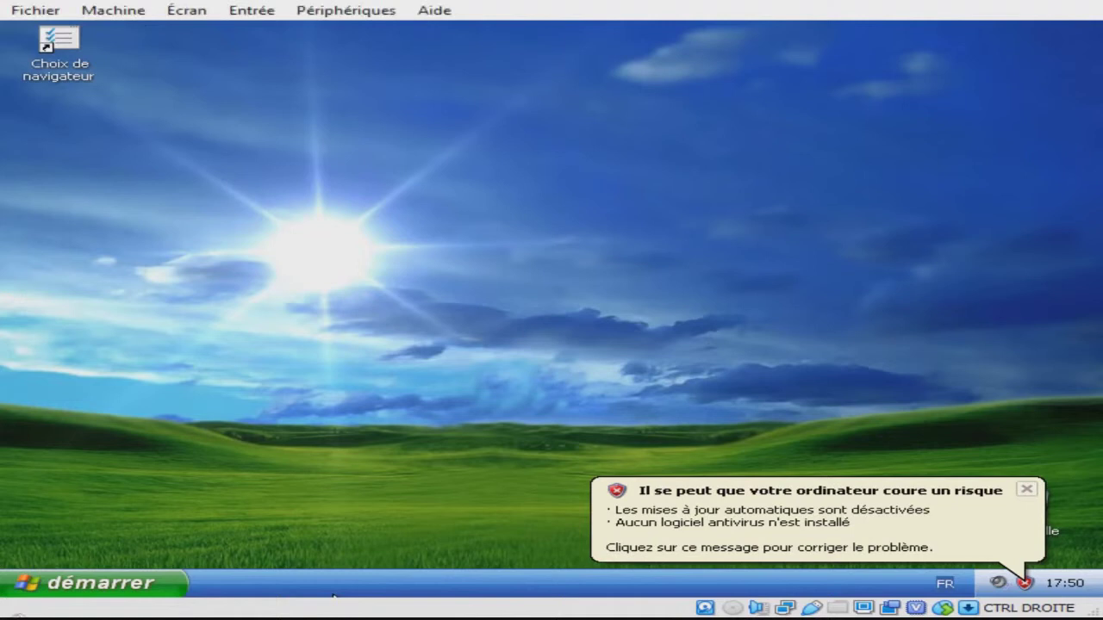
pyautogui.click(372, 8)
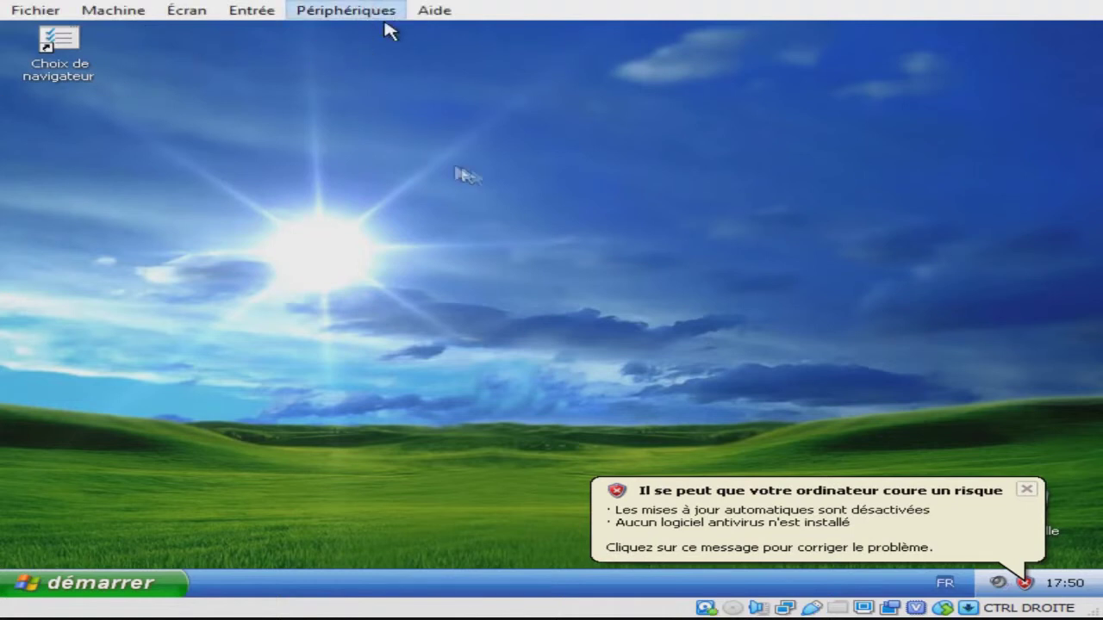
pyautogui.click(507, 195)
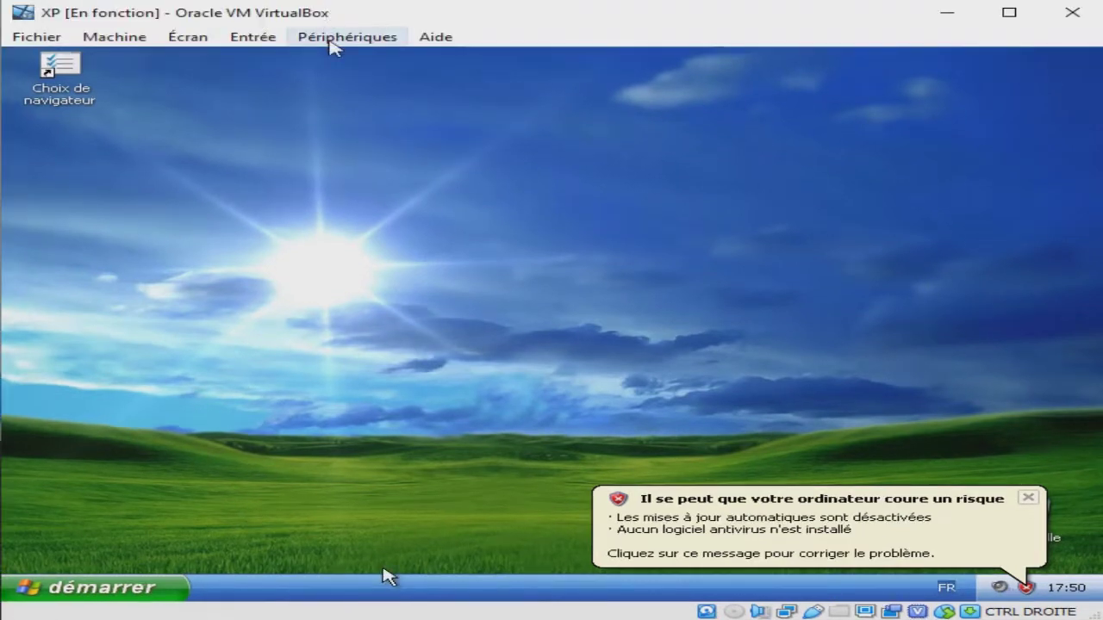
pyautogui.click(345, 9)
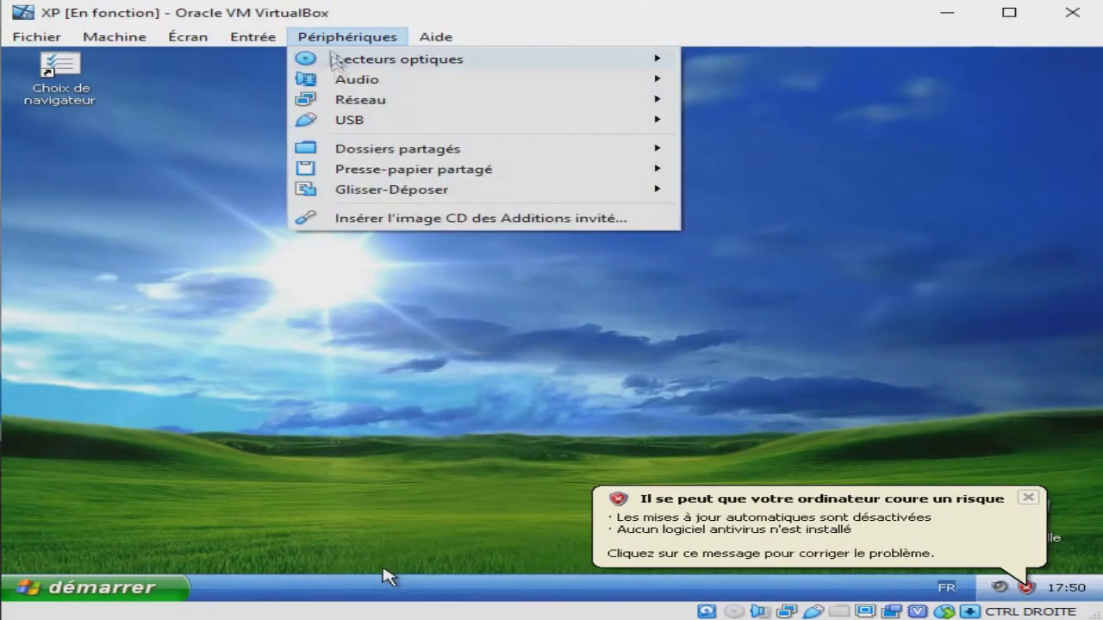
pyautogui.click(380, 220)
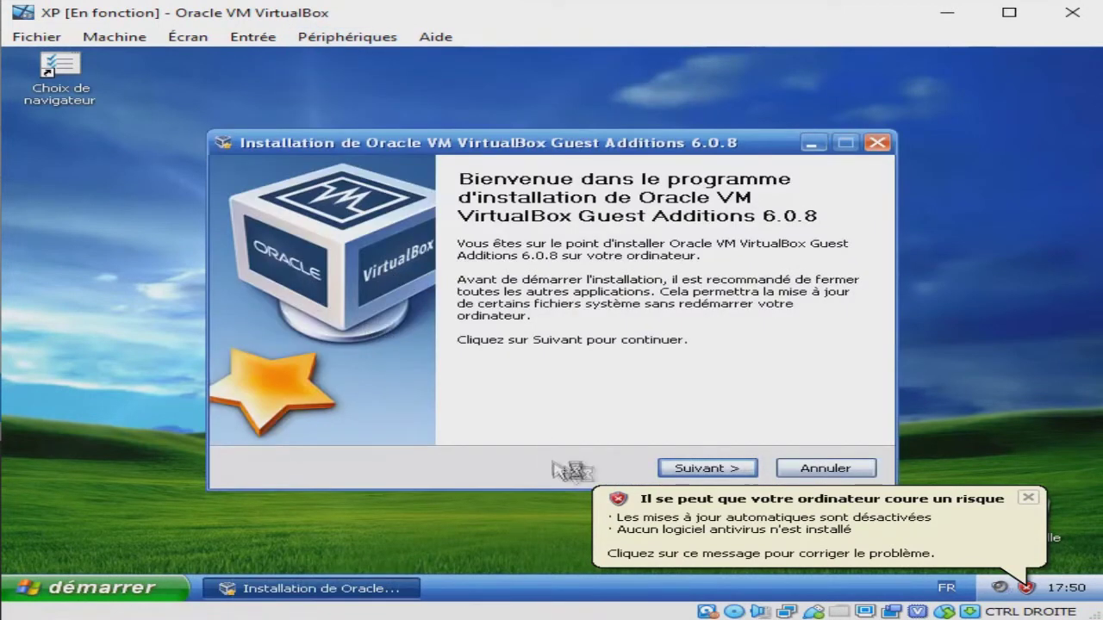
# Step: Dismiss the security notice and accept the default installation folder for VirtualBox Guest Additions 6.0.8
pyautogui.click(1028, 498)
pyautogui.click(704, 469)
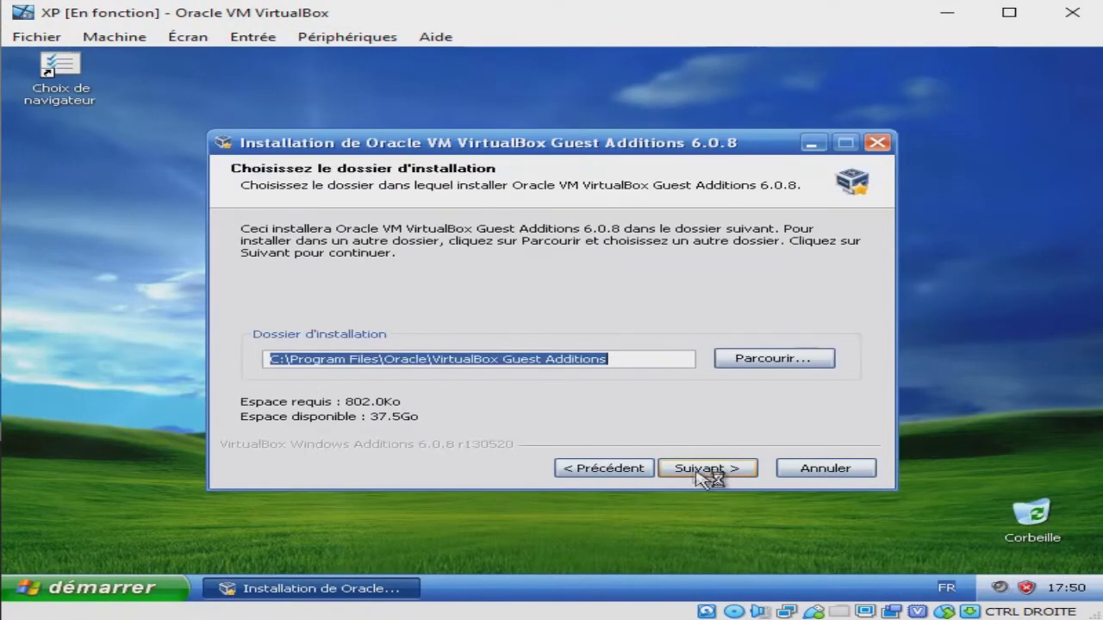
pyautogui.click(707, 470)
# Step: Try to include Direct3D support among the Guest Additions components
pyautogui.click(468, 306)
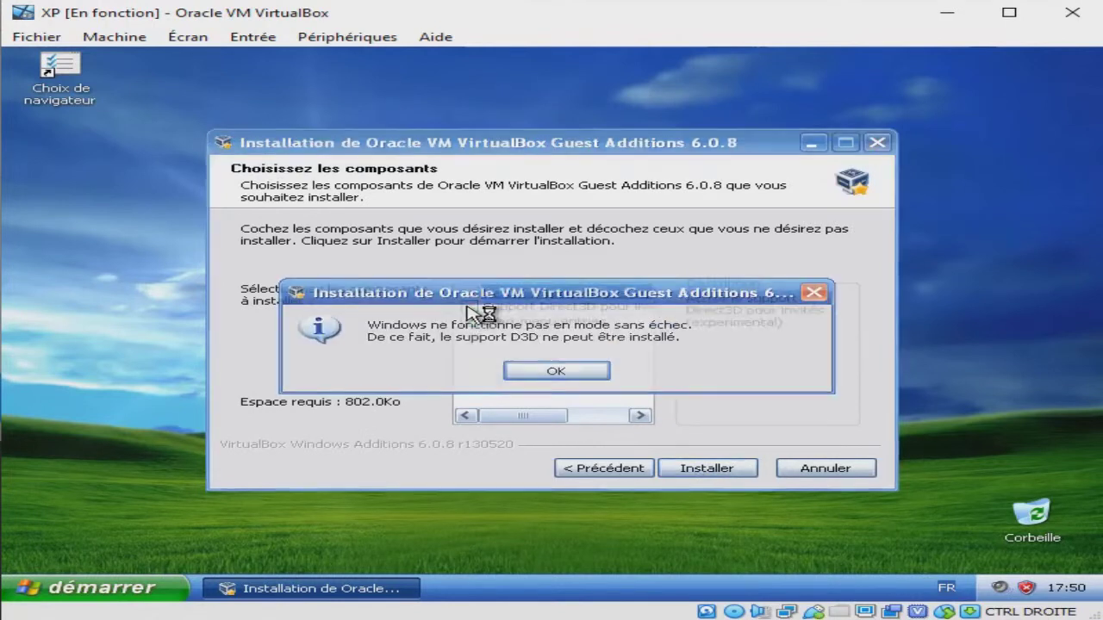
pyautogui.click(549, 372)
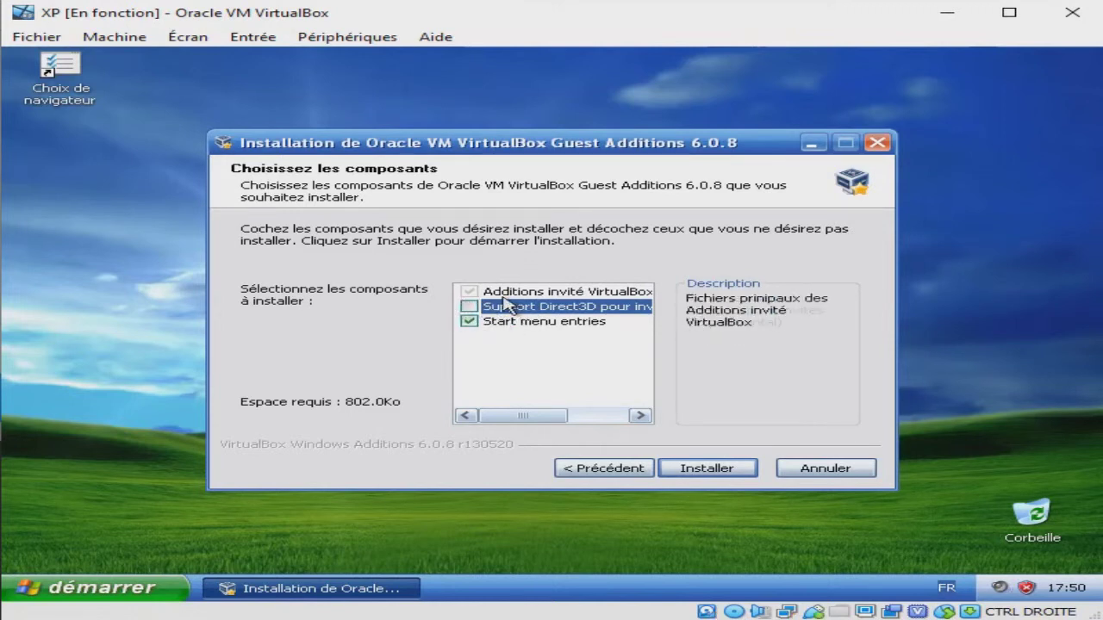
pyautogui.click(471, 308)
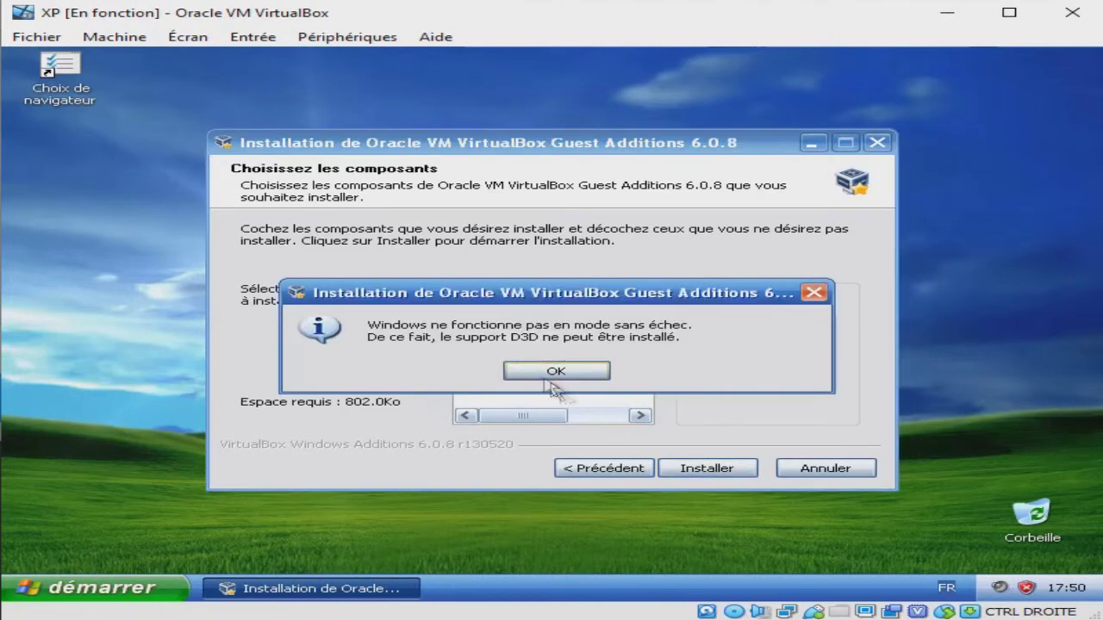
pyautogui.click(556, 374)
# Step: Install the Guest Additions and close the installer with the option to restart manually at another time
pyautogui.click(694, 468)
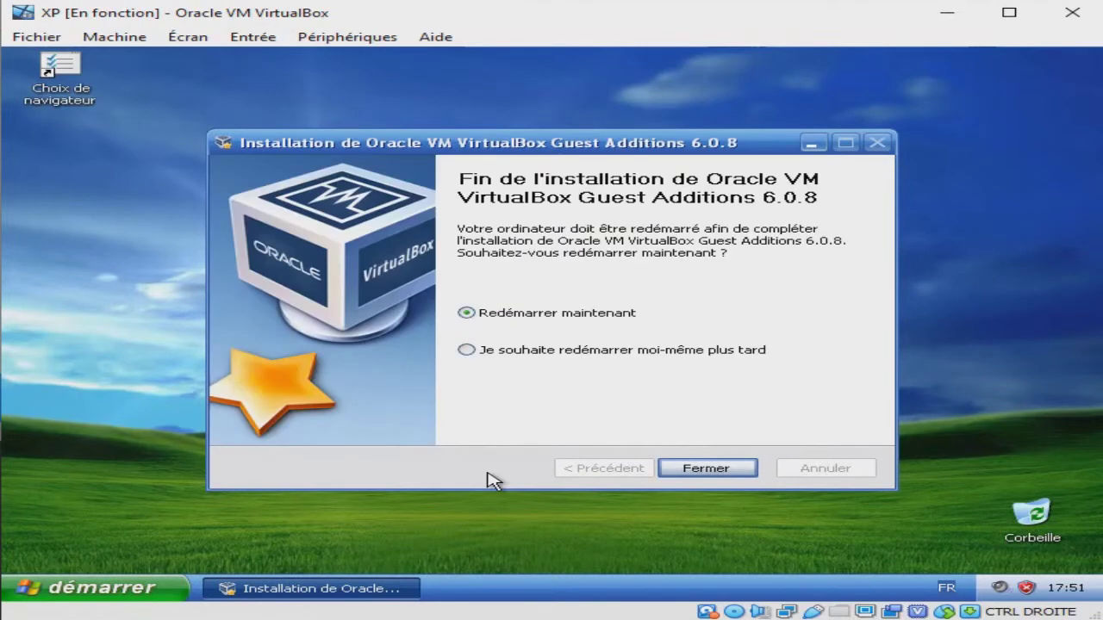
pyautogui.click(571, 355)
pyautogui.click(700, 473)
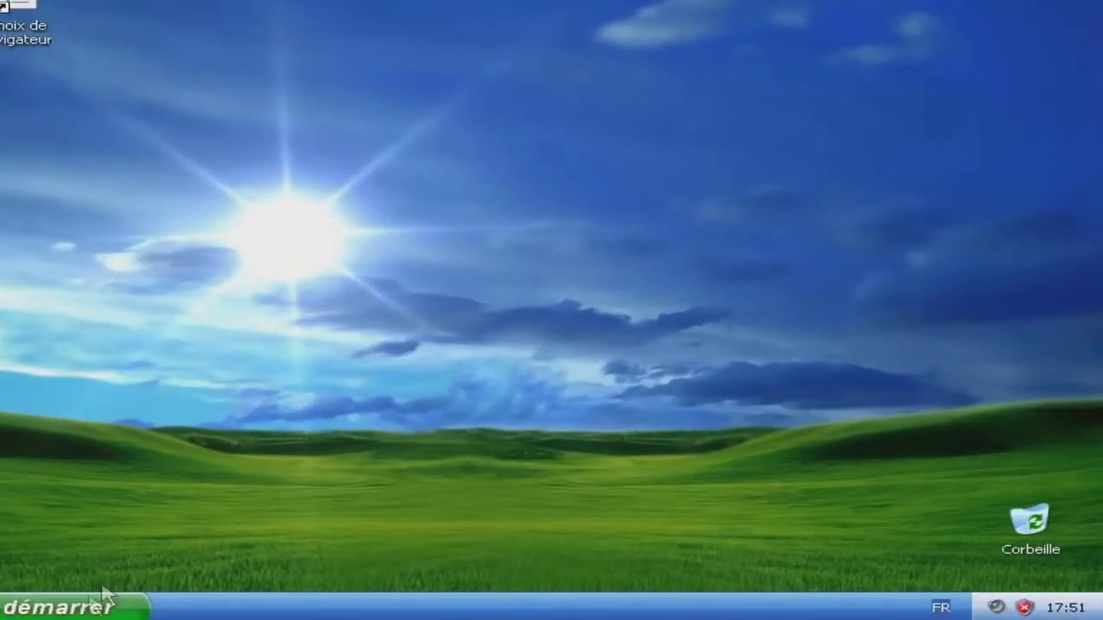
# Step: Restart Windows XP and switch the virtual machine to full screen without showing the information message again
pyautogui.click(61, 607)
pyautogui.click(345, 567)
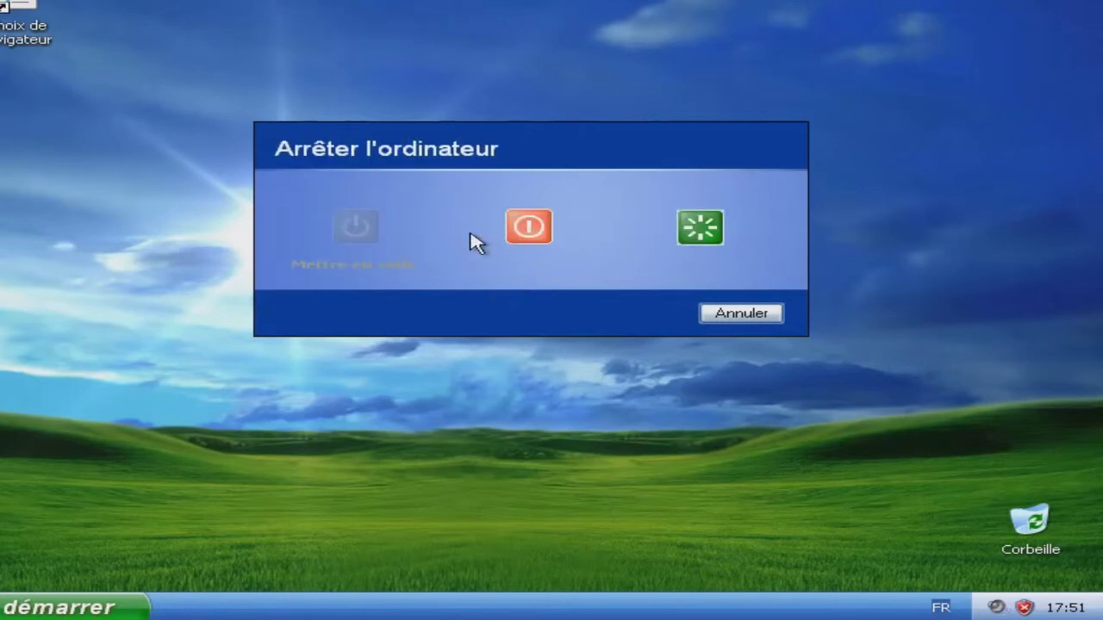
pyautogui.click(703, 233)
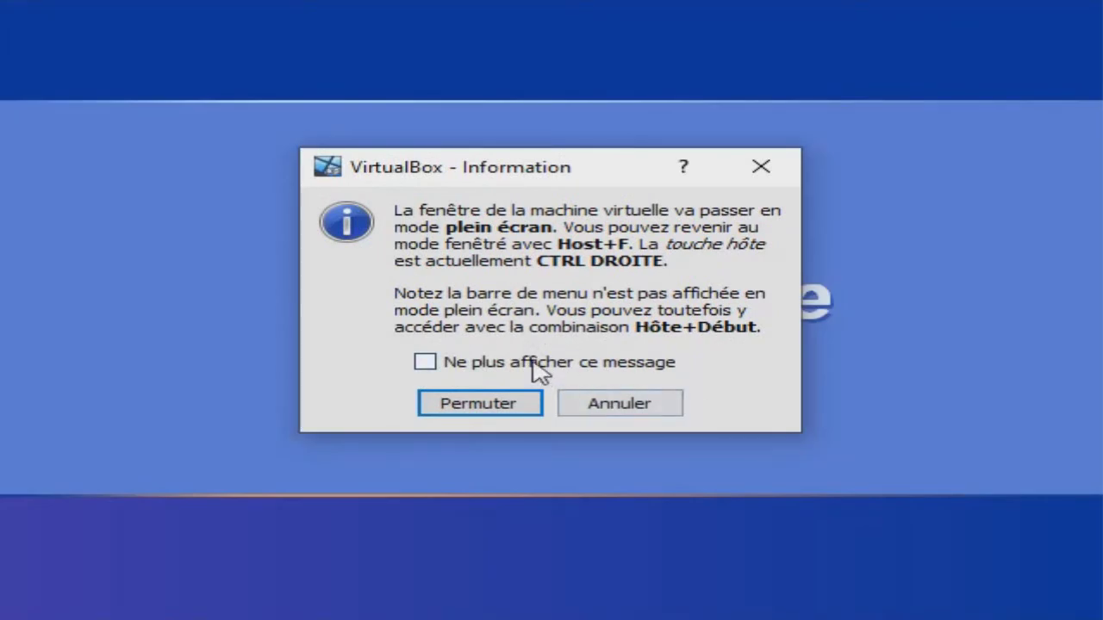
pyautogui.click(532, 363)
pyautogui.click(506, 400)
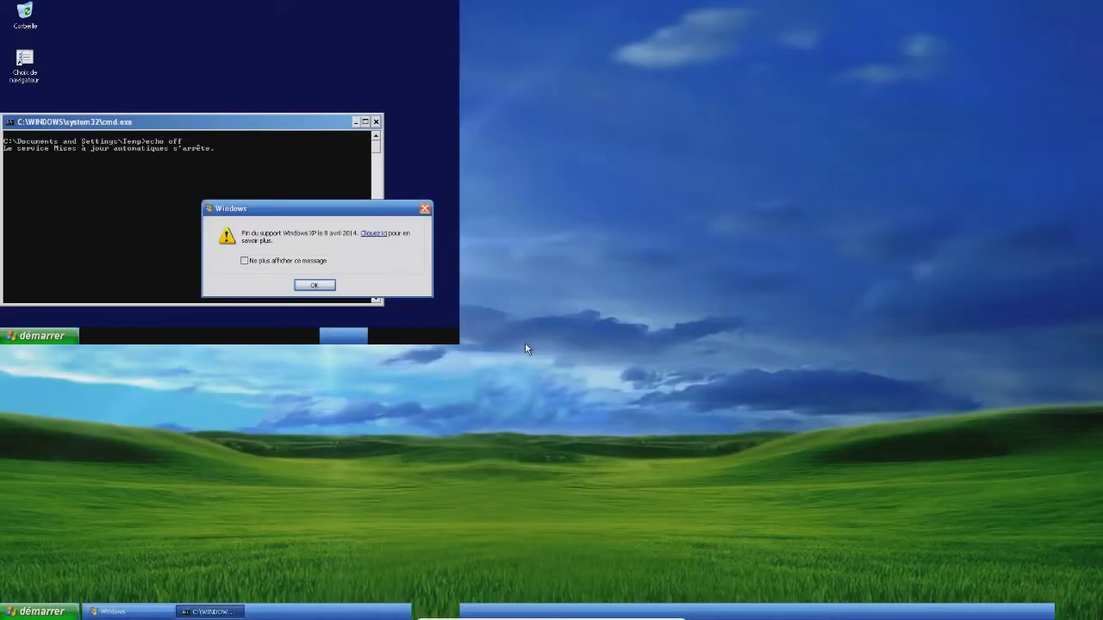
# Step: Dismiss the Windows XP end-of-support notice and close the startup script's command window
pyautogui.click(314, 286)
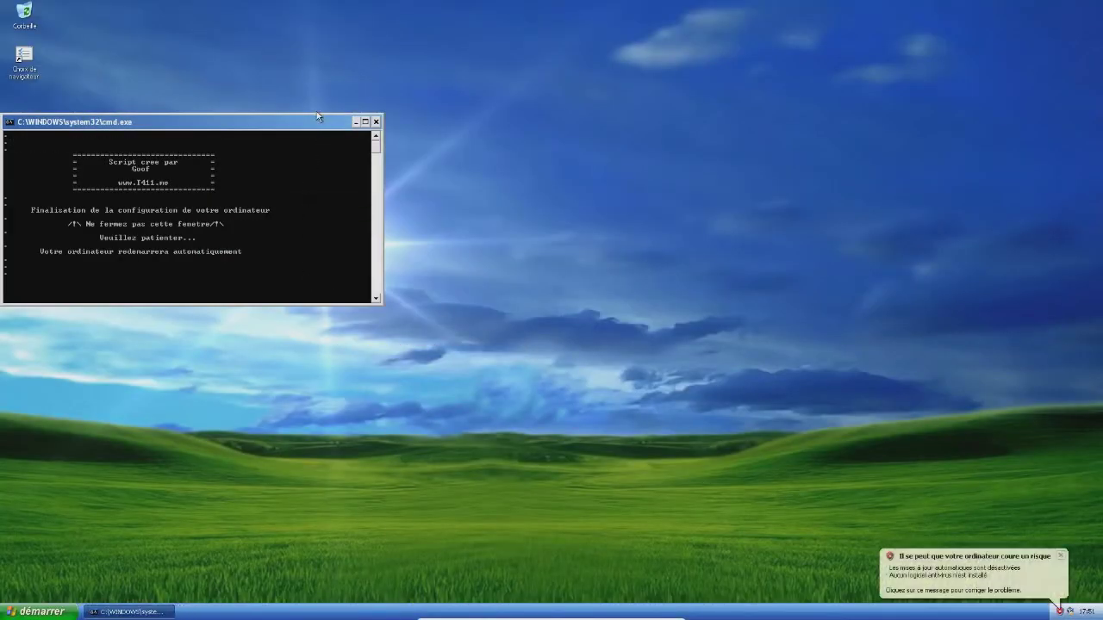
pyautogui.moveTo(351, 122)
pyautogui.mouseDown()
pyautogui.moveTo(453, 125)
pyautogui.moveTo(475, 171)
pyautogui.moveTo(424, 266)
pyautogui.moveTo(547, 204)
pyautogui.moveTo(350, 131)
pyautogui.mouseUp()
pyautogui.click(377, 123)
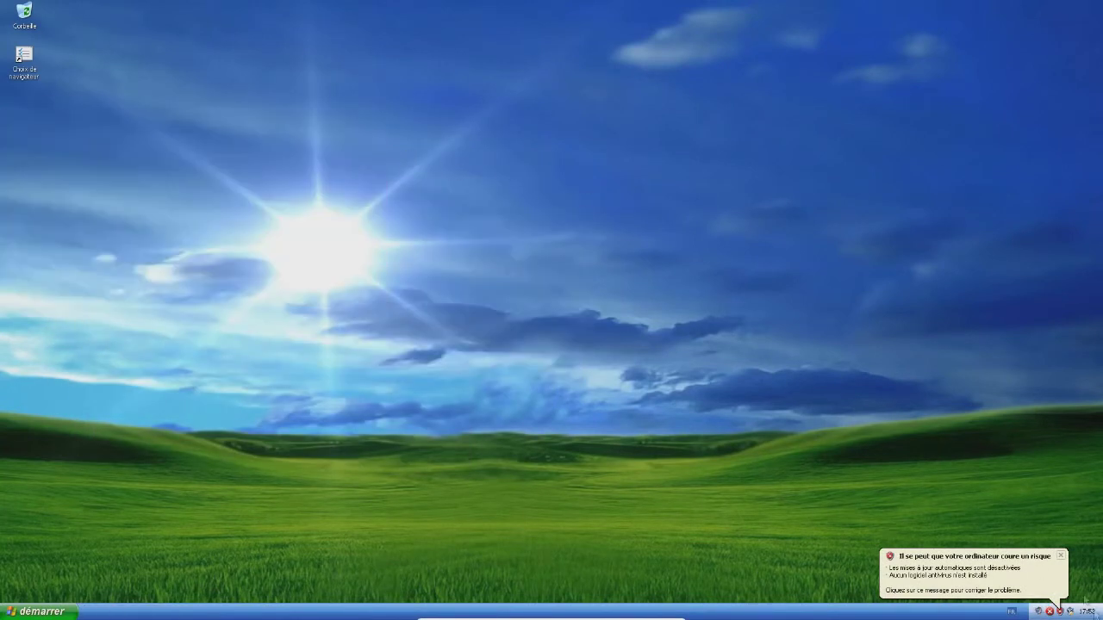
# Step: Move the software update wizard away from the screen corner and cancel its installation
pyautogui.moveTo(230, 111); pyautogui.dragTo(540, 120)
pyautogui.click(652, 325)
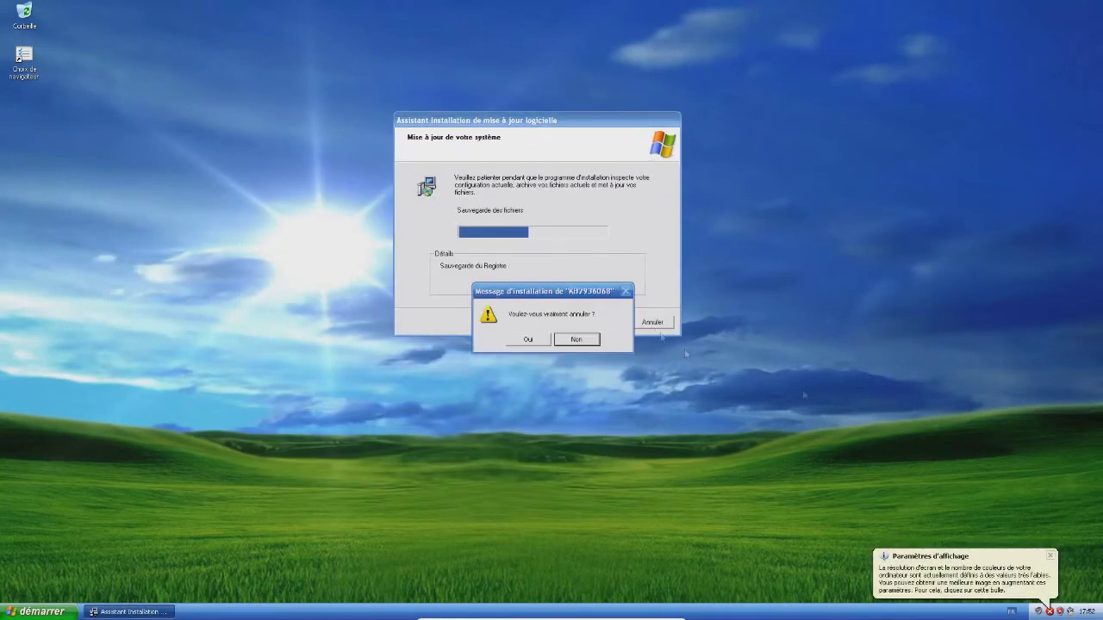
pyautogui.click(526, 341)
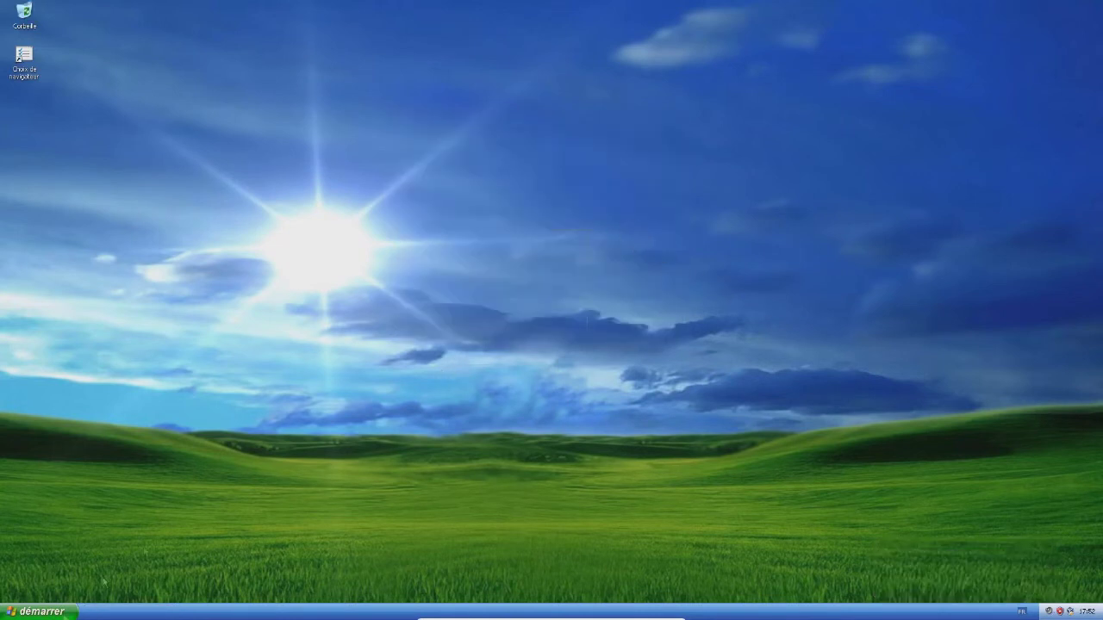
# Step: Launch Internet Explorer in Windows XP and load the Google home page
pyautogui.click(39, 611)
pyautogui.click(51, 345)
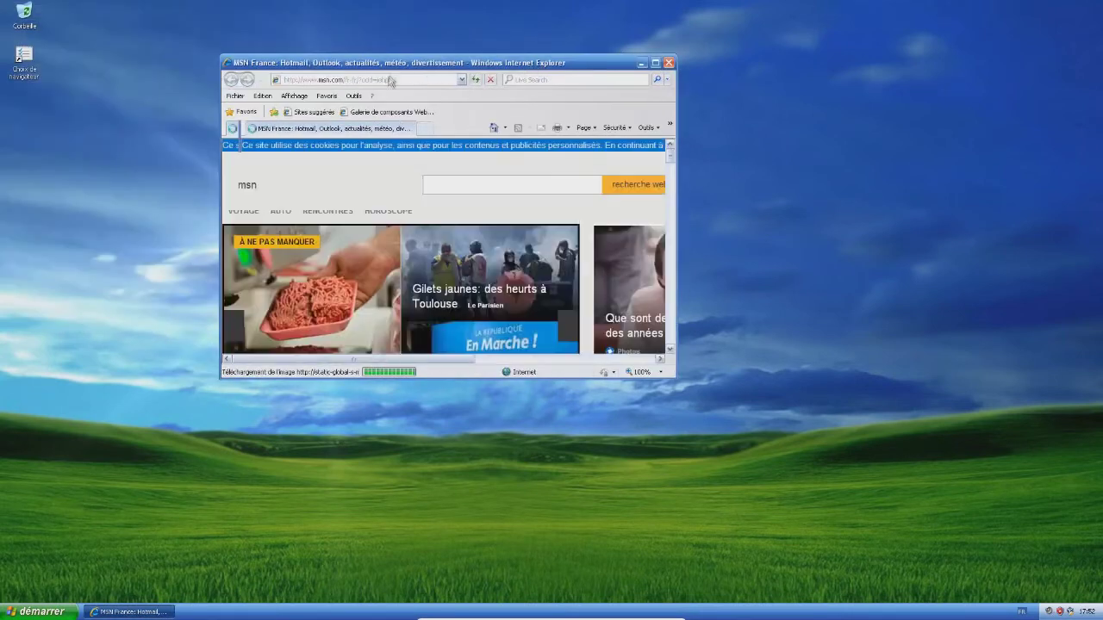
pyautogui.write('w')
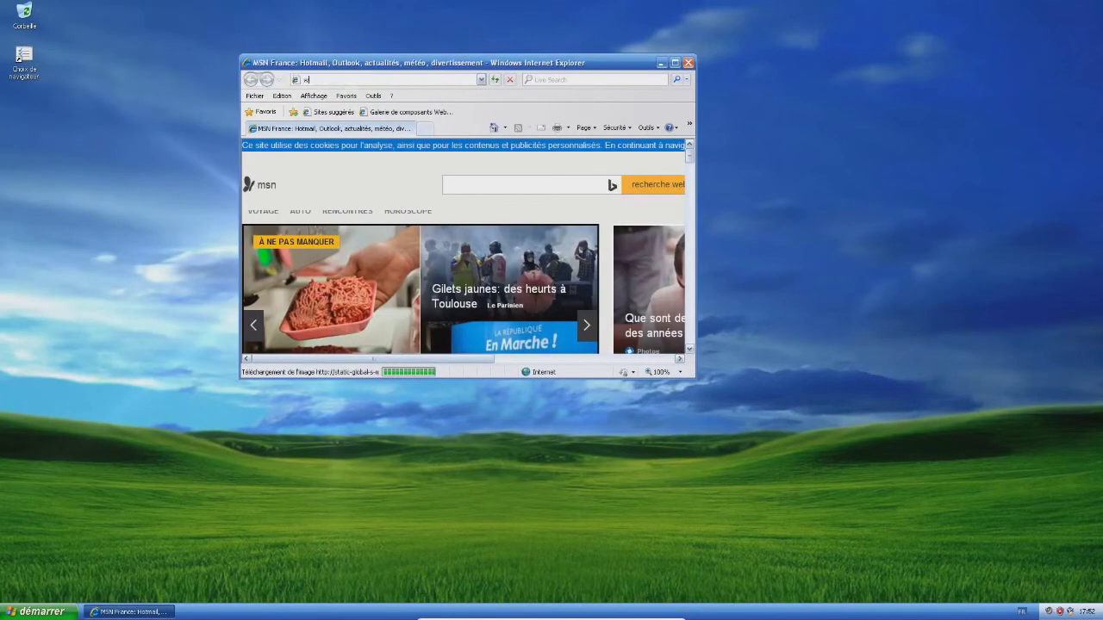
pyautogui.write('ww.googl')
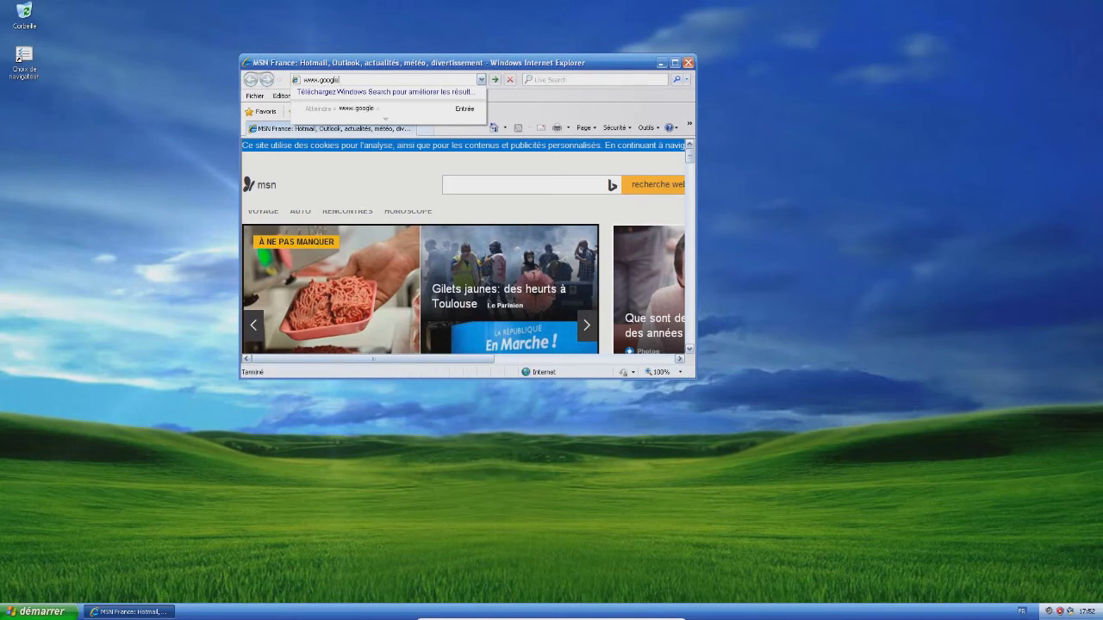
pyautogui.write('e')
pyautogui.press('Return')
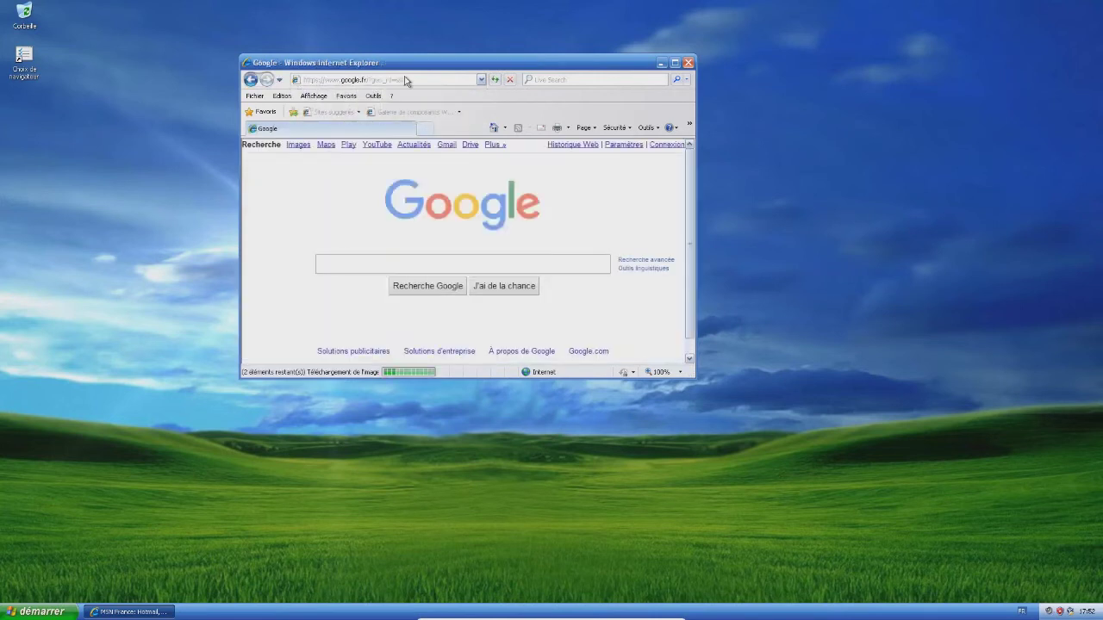
# Step: Search Google for "chrome" and open the Google Chrome web browser page from the results
pyautogui.click(402, 268)
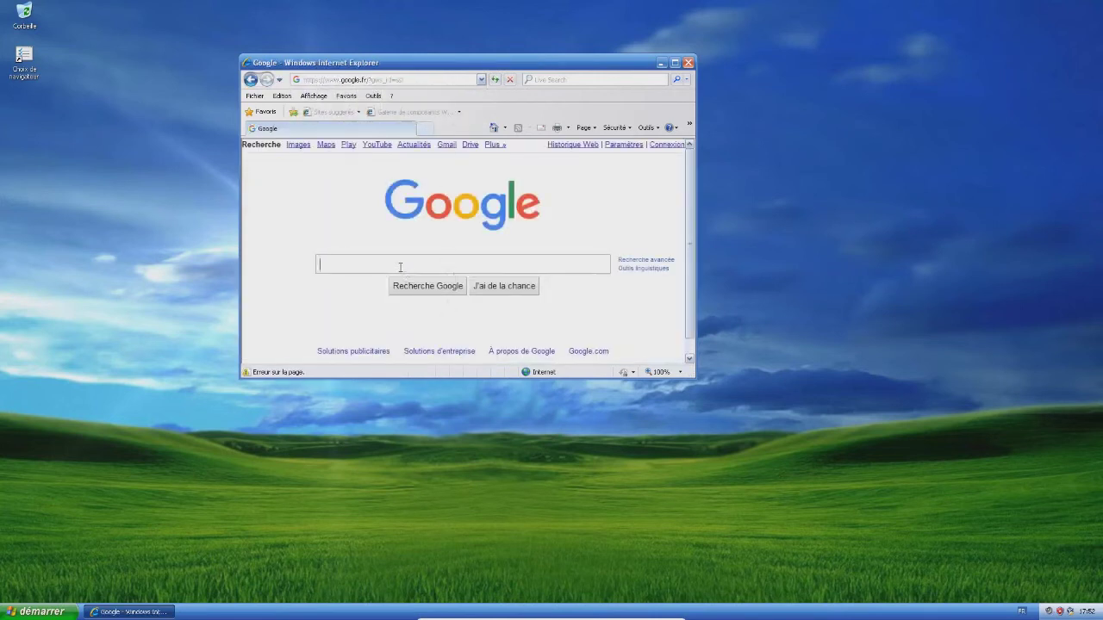
pyautogui.press('Return')
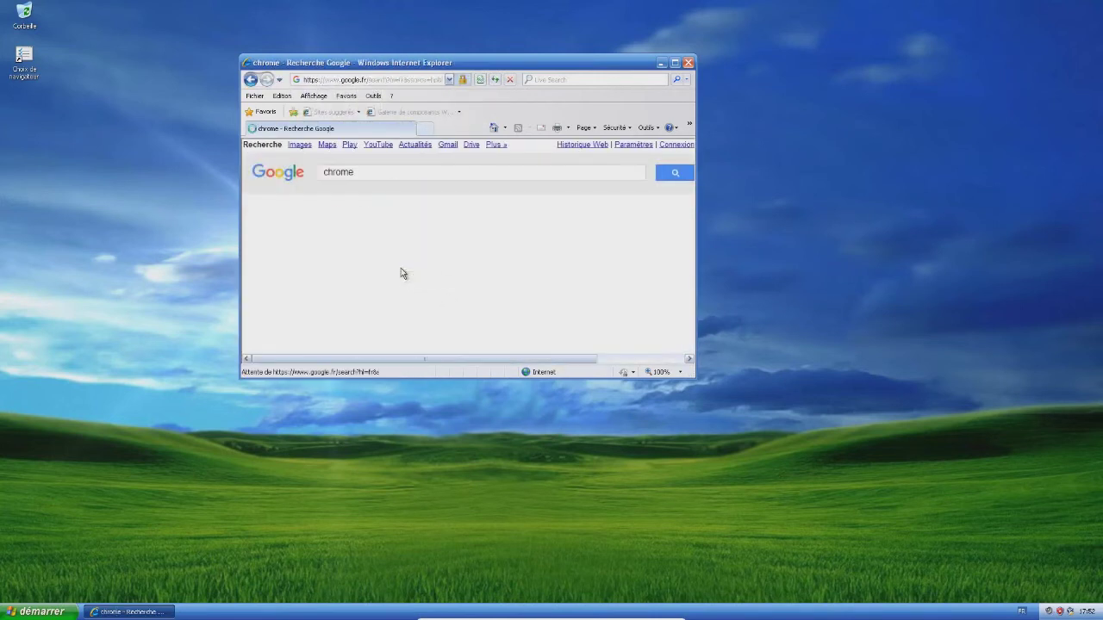
pyautogui.scroll(-1, 390, 323)
pyautogui.click(388, 323)
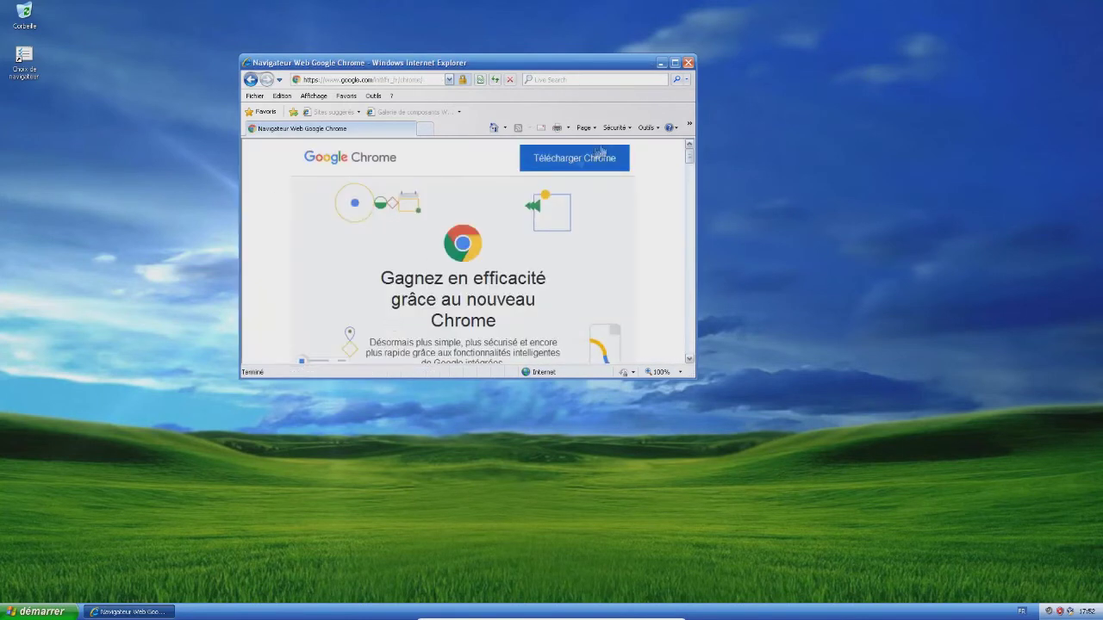
# Step: Request the Chrome download, accept the terms of use with Chrome as default browser, and run ChromeSetup.exe directly
pyautogui.click(590, 160)
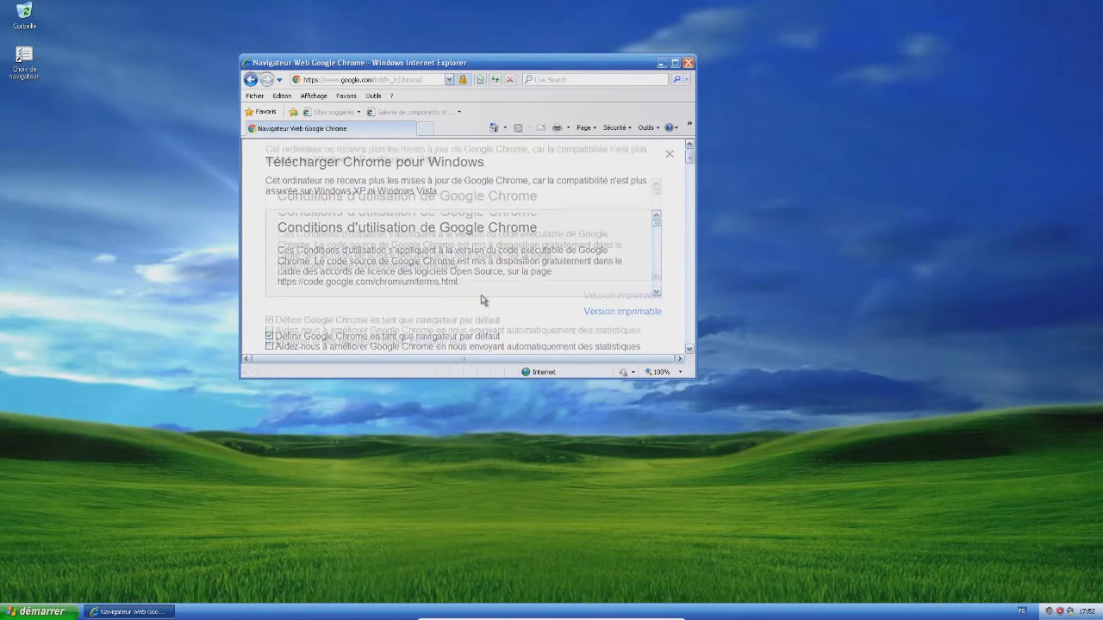
pyautogui.scroll(-4, 465, 293)
pyautogui.click(335, 242)
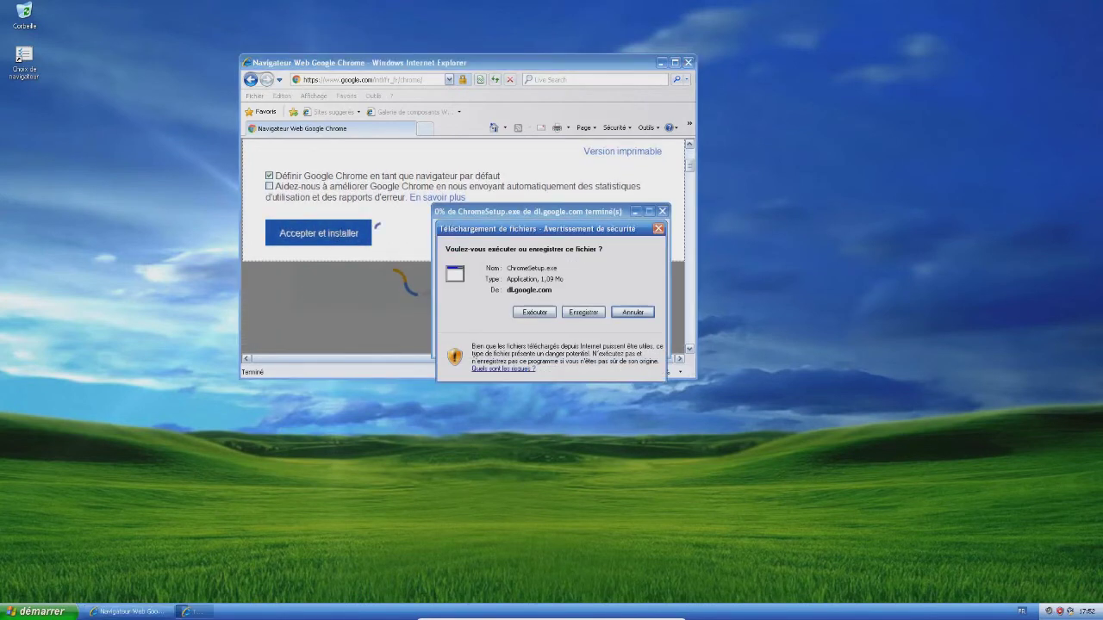
pyautogui.click(534, 312)
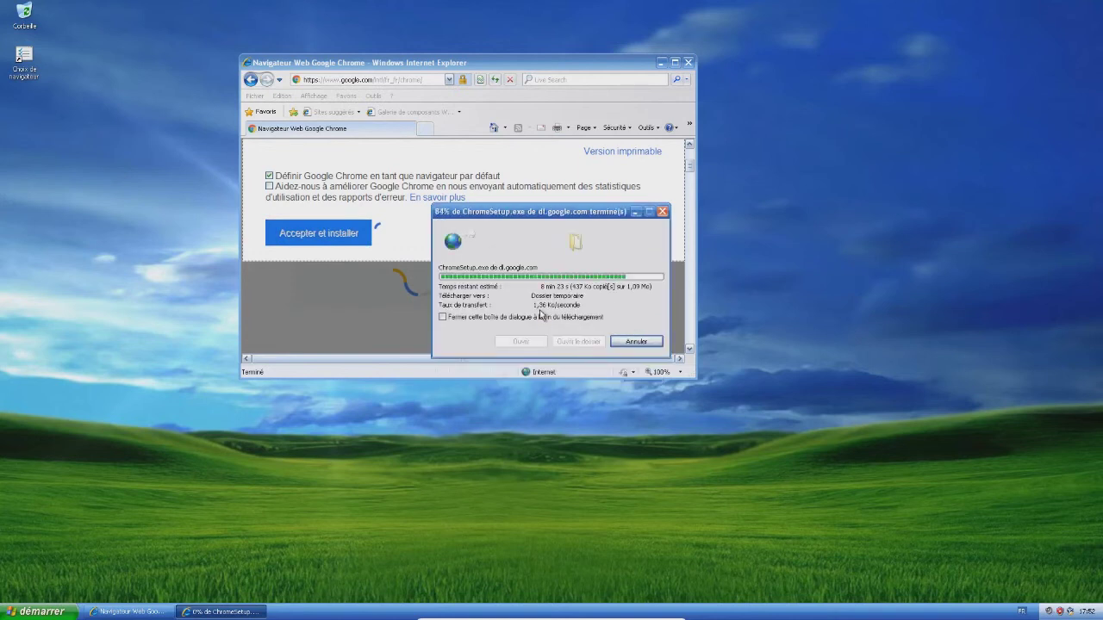
pyautogui.click(602, 278)
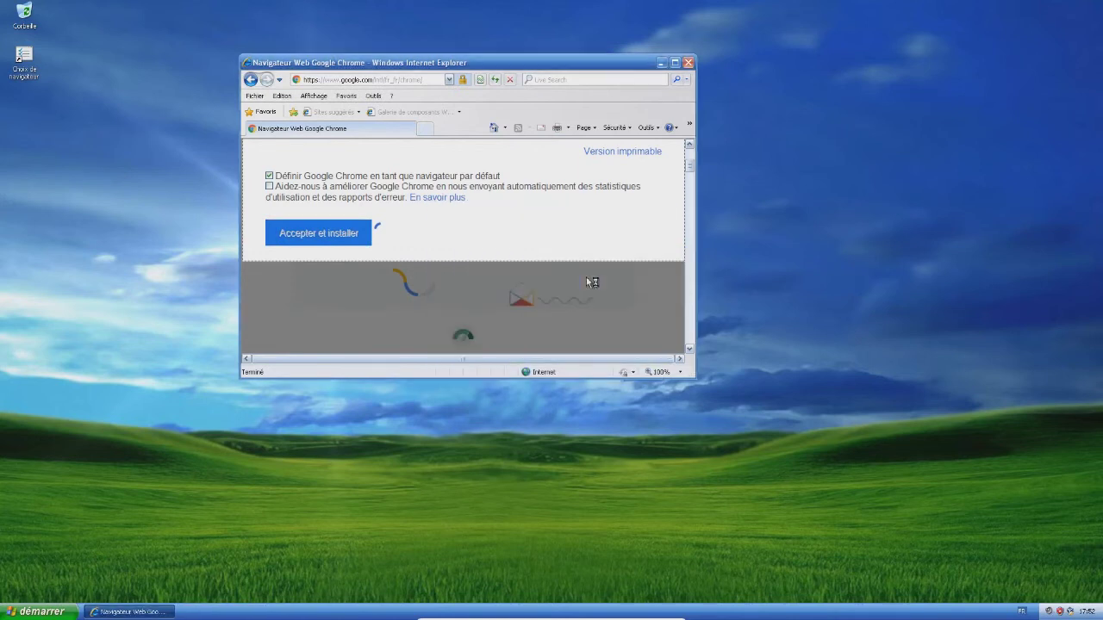
# Step: Close Internet Explorer and switch the XP virtual machine out of full screen while Chrome downloads
pyautogui.click(690, 63)
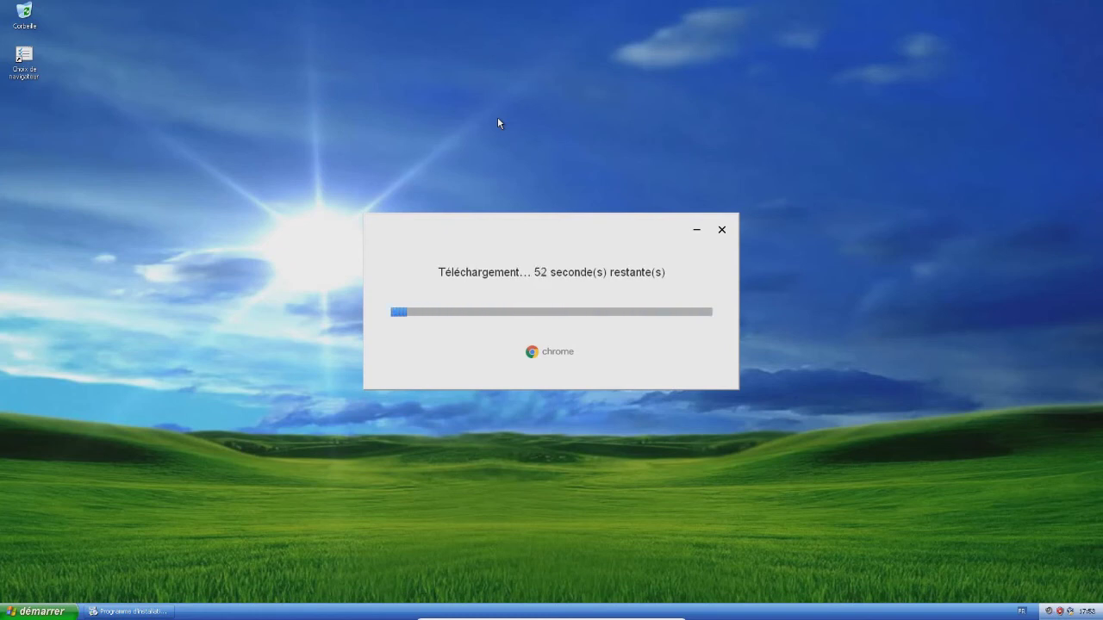
pyautogui.hotkey('ctrl', 'f')
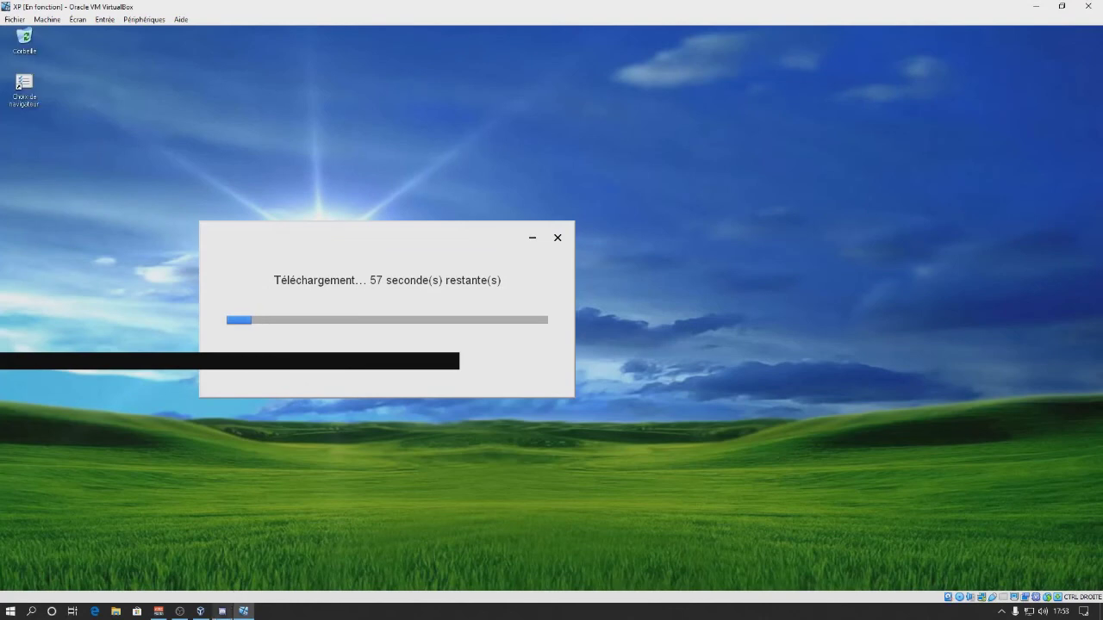